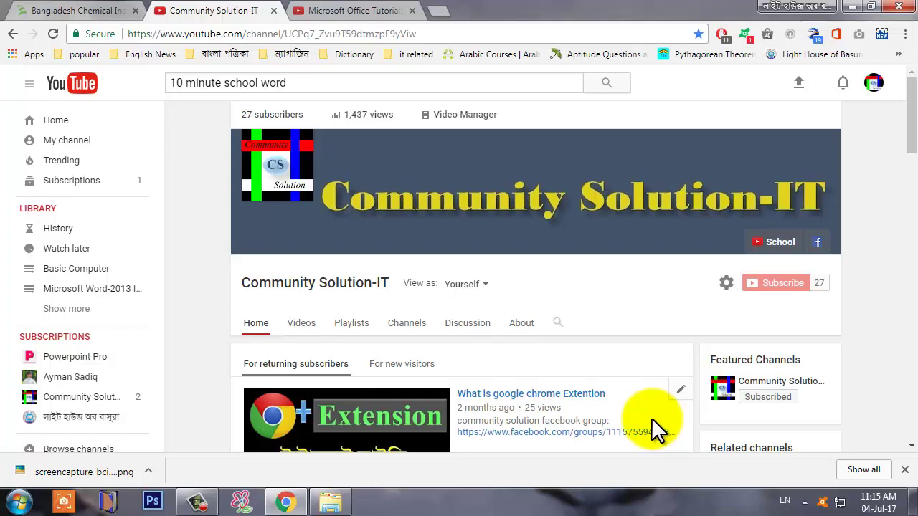
# Bring the Windows Explorer window showing the practice file folder in front of the browser.
pyautogui.click(331, 502)
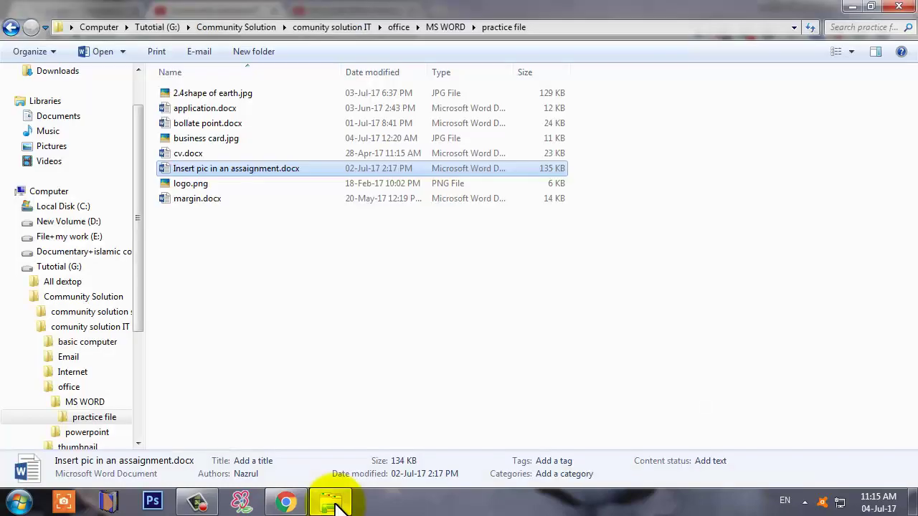
# Open 'Insert pic in an assaignment.docx' in Word and scroll through its pages.
pyautogui.doubleClick(244, 167)
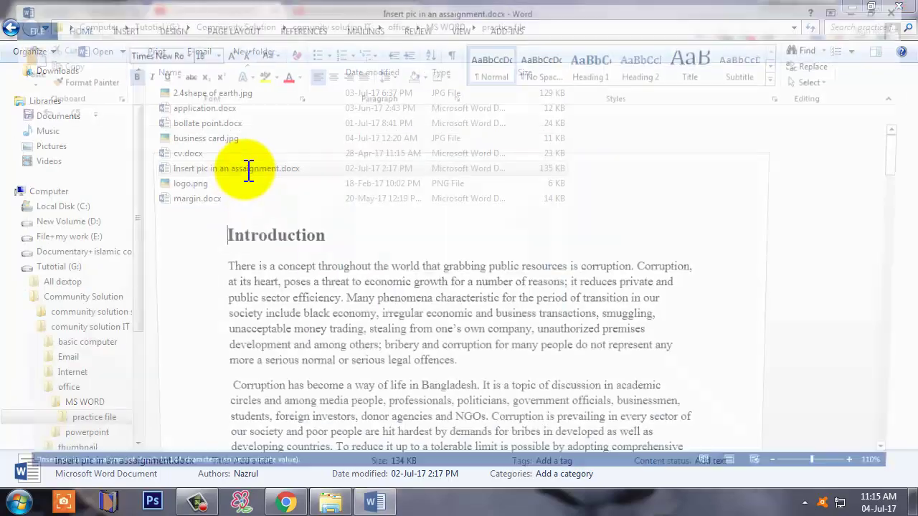
pyautogui.scroll(-15, 368, 263)
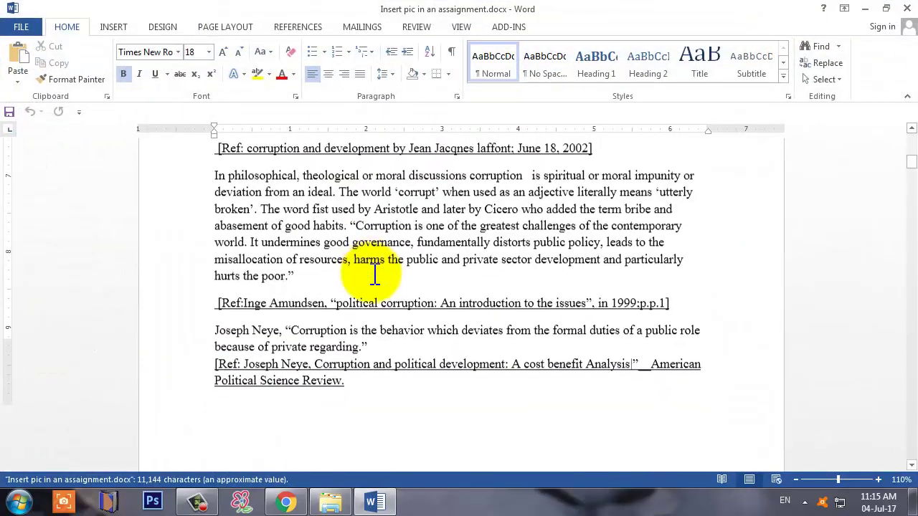
pyautogui.scroll(-20, 378, 278)
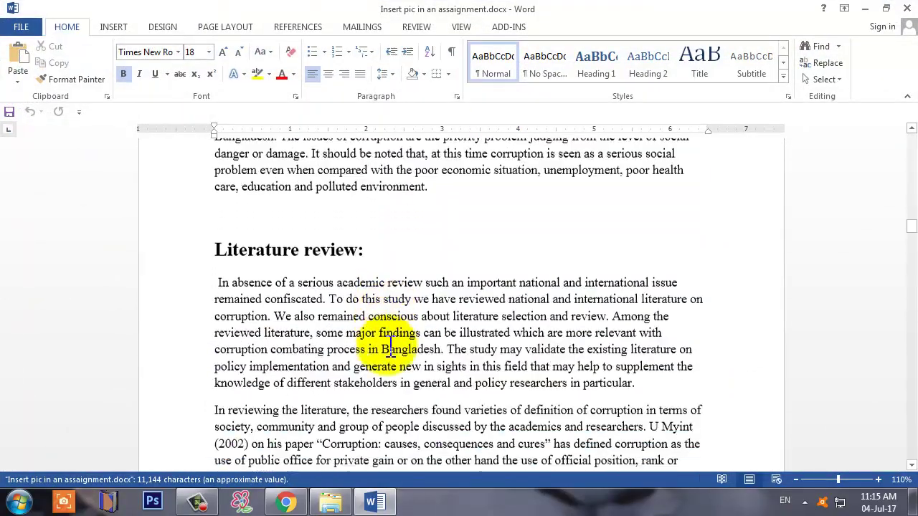
pyautogui.scroll(-10, 785, 299)
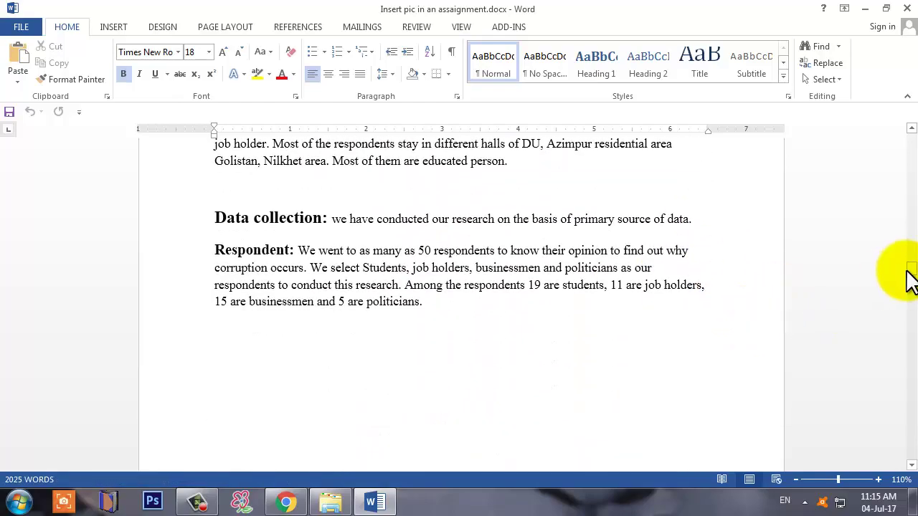
pyautogui.moveTo(910, 271); pyautogui.dragTo(910, 132)
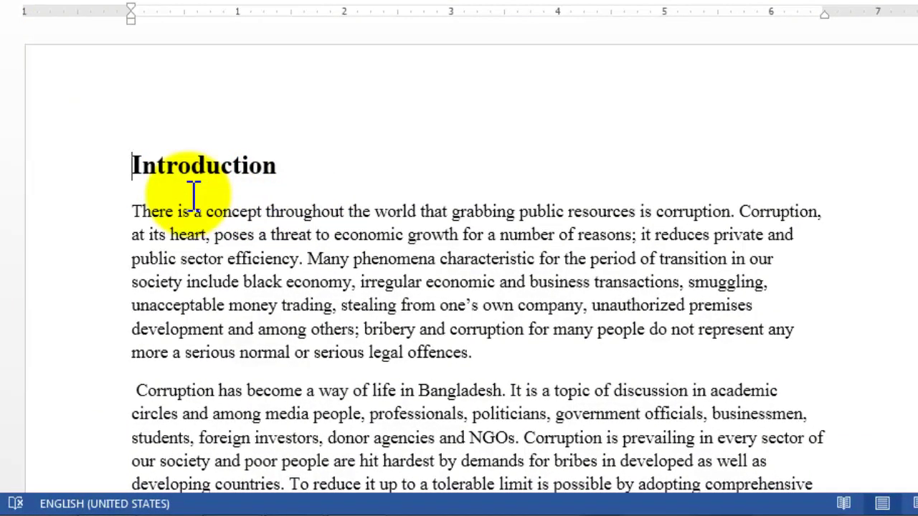
pyautogui.scroll(-2, 194, 192)
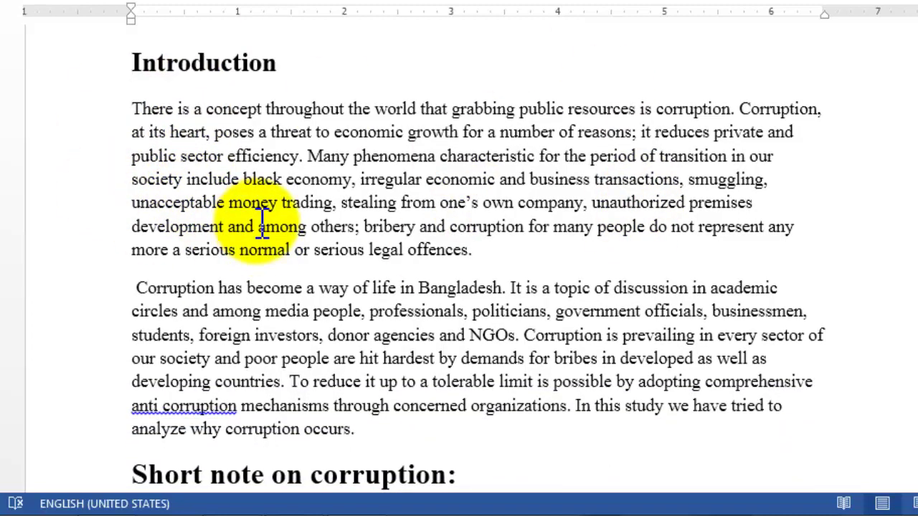
pyautogui.scroll(-3, 262, 220)
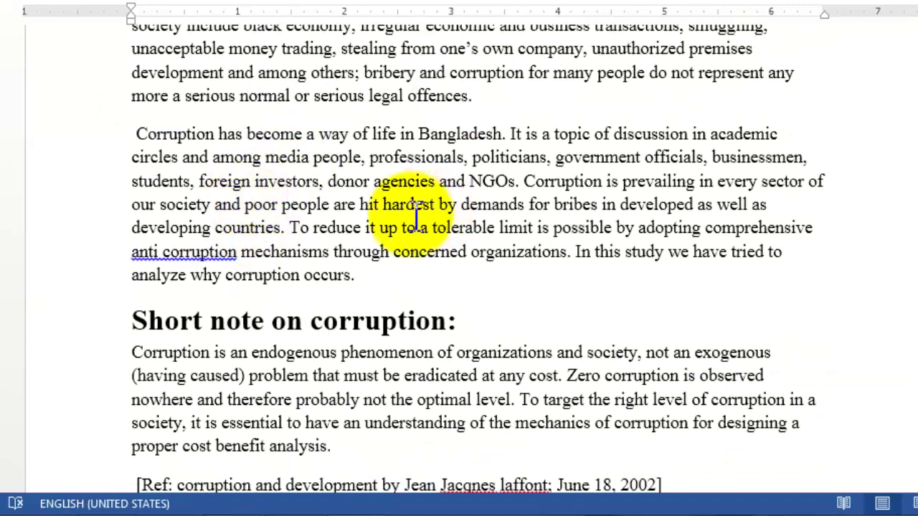
pyautogui.scroll(3, 822, 123)
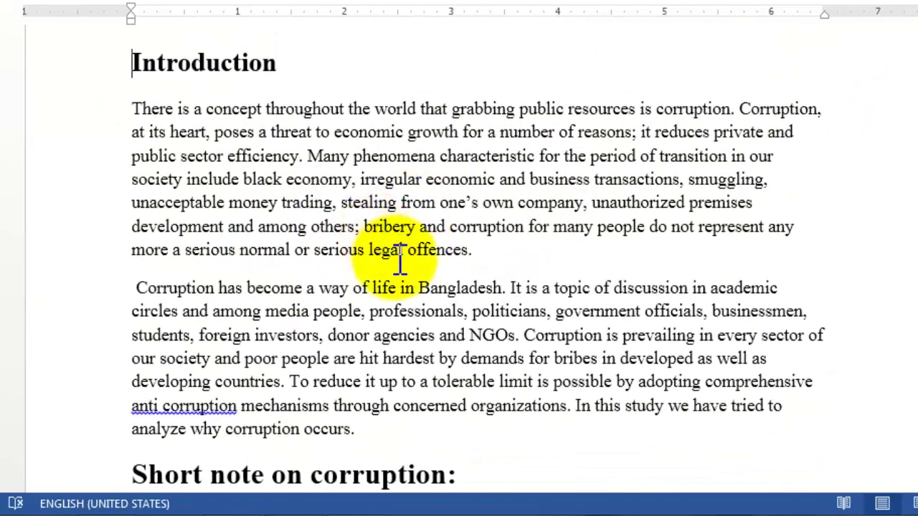
pyautogui.scroll(-5, 401, 258)
pyautogui.scroll(-5, 401, 258)
pyautogui.scroll(9, 402, 258)
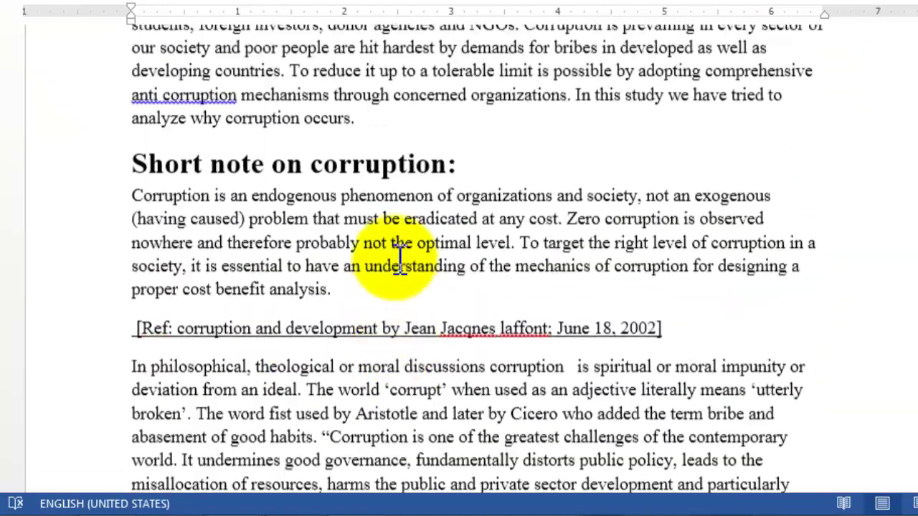
pyautogui.scroll(3, 400, 261)
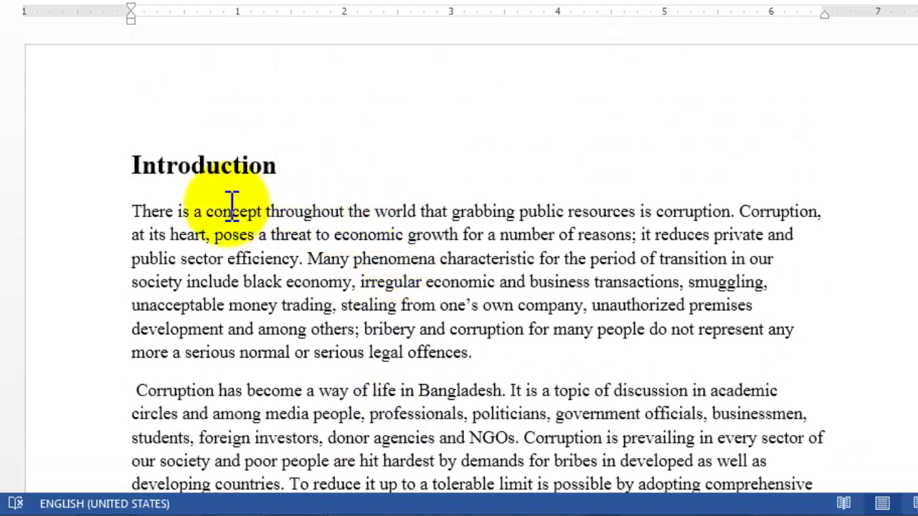
pyautogui.hotkey('ctrl', 'shift', 'd')
pyautogui.moveTo(120, 173); pyautogui.dragTo(212, 203)
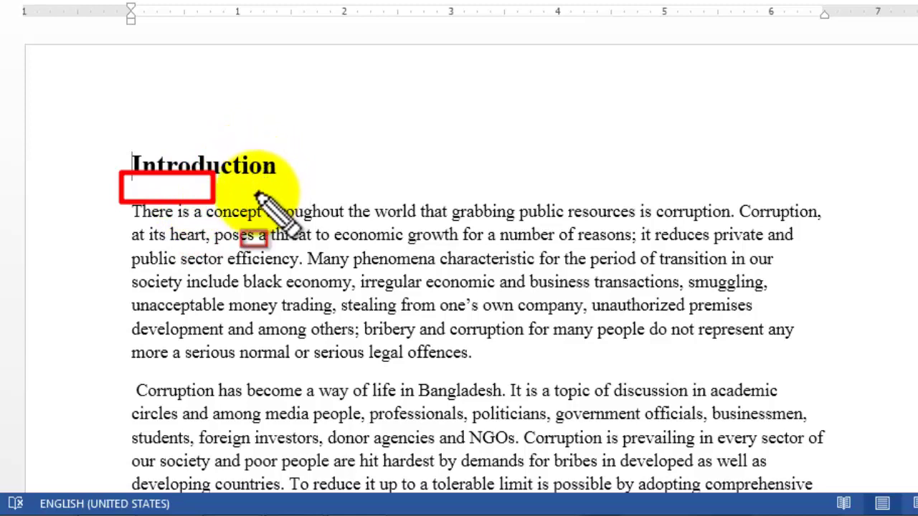
pyautogui.moveTo(120, 206); pyautogui.dragTo(354, 349)
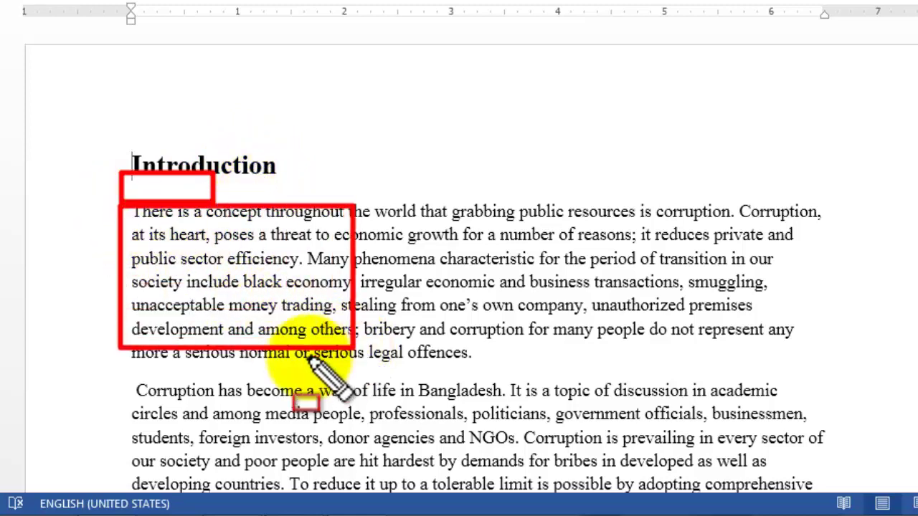
pyautogui.moveTo(136, 382); pyautogui.dragTo(324, 473)
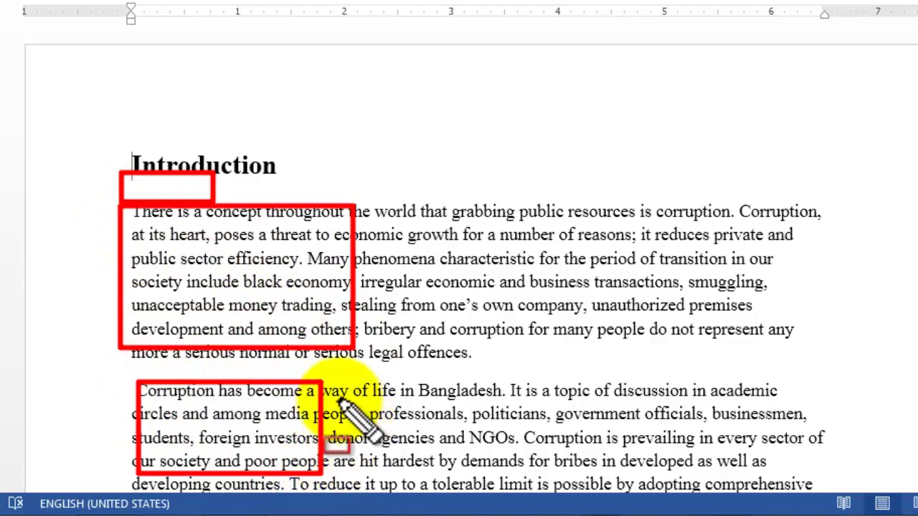
pyautogui.press('Escape')
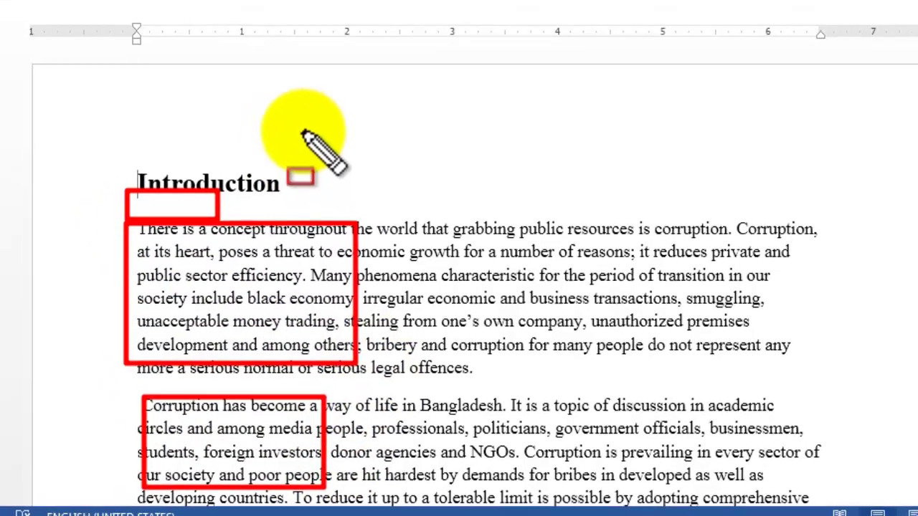
pyautogui.hotkey('ctrl', 'l')
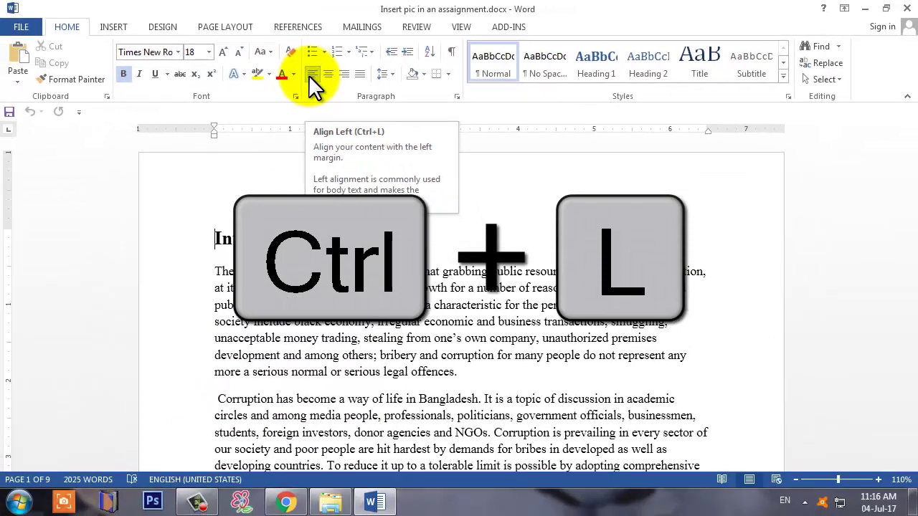
# Center the Introduction heading, then right-align it, then return it to left alignment.
pyautogui.click(330, 251)
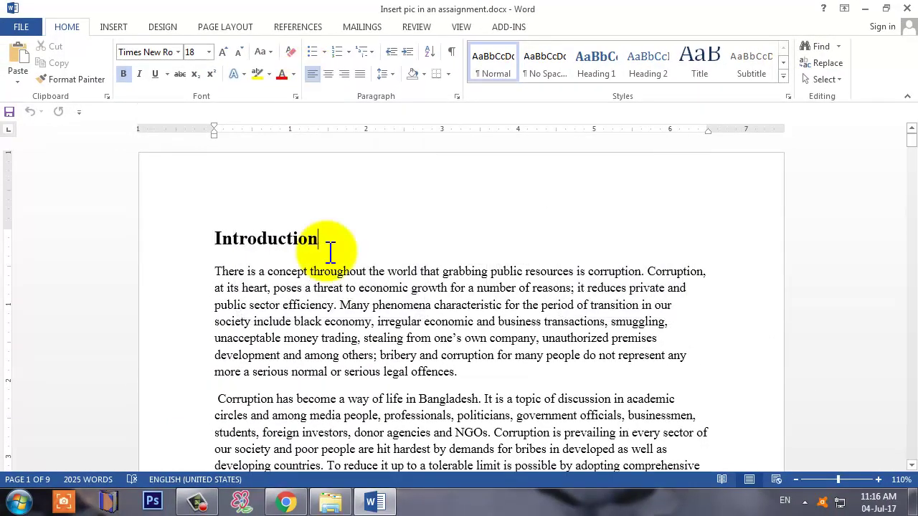
pyautogui.click(173, 242)
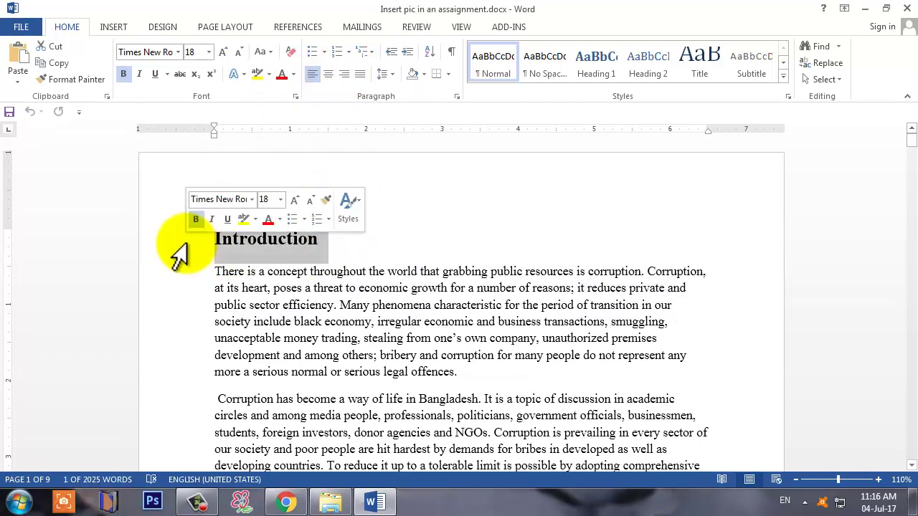
pyautogui.click(332, 73)
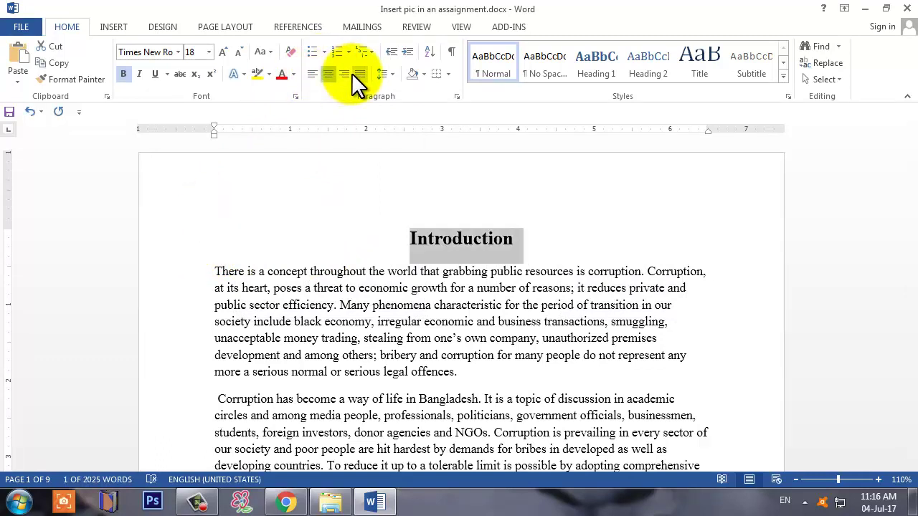
pyautogui.click(344, 73)
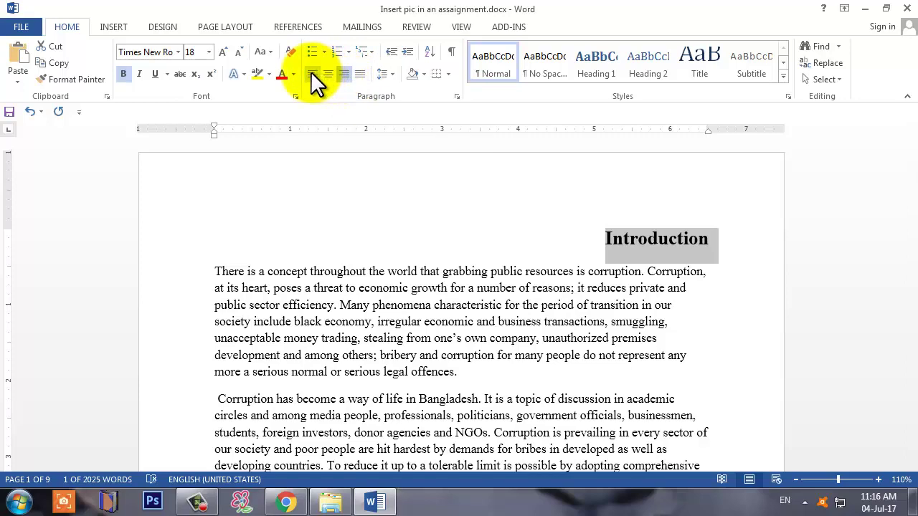
pyautogui.click(312, 74)
pyautogui.scroll(-3, 373, 216)
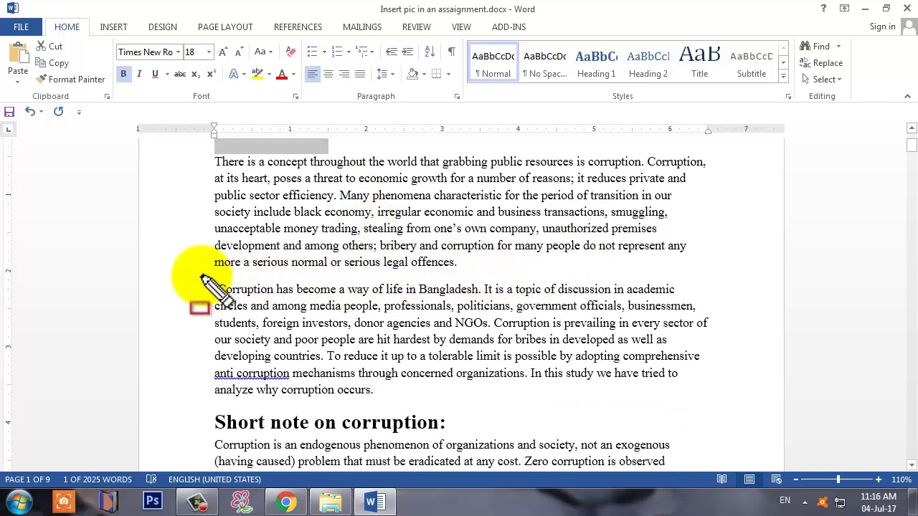
pyautogui.moveTo(211, 283)
pyautogui.mouseDown()
pyautogui.moveTo(264, 358)
pyautogui.moveTo(402, 385)
pyautogui.mouseUp()
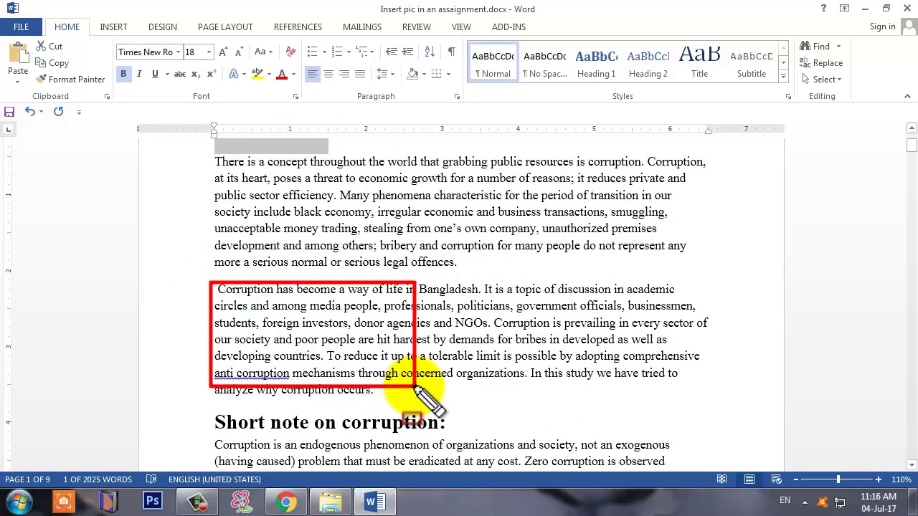
pyautogui.scroll(-1, 323, 379)
pyautogui.scroll(4, 389, 379)
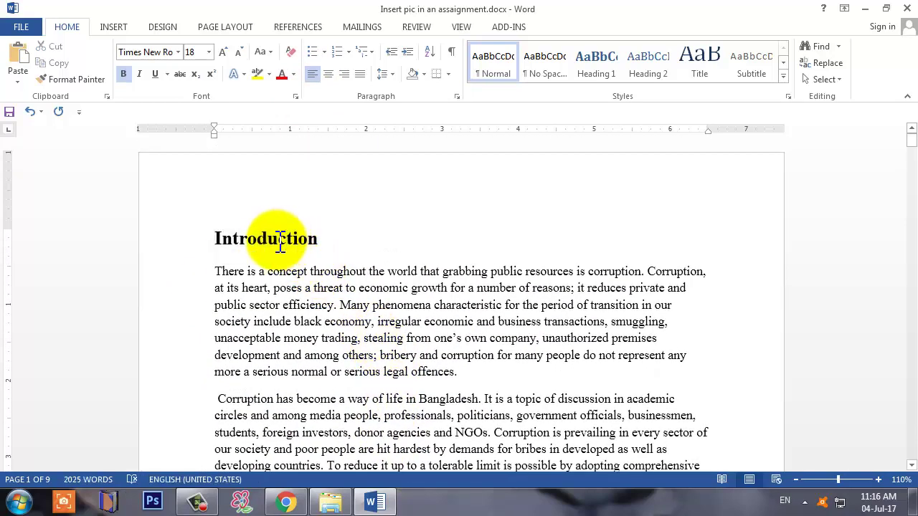
pyautogui.scroll(-4, 281, 242)
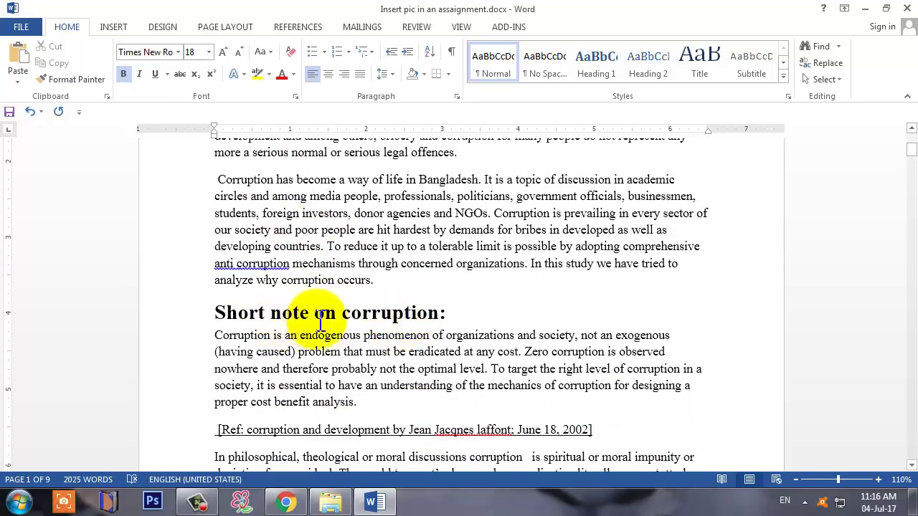
pyautogui.scroll(-1, 260, 280)
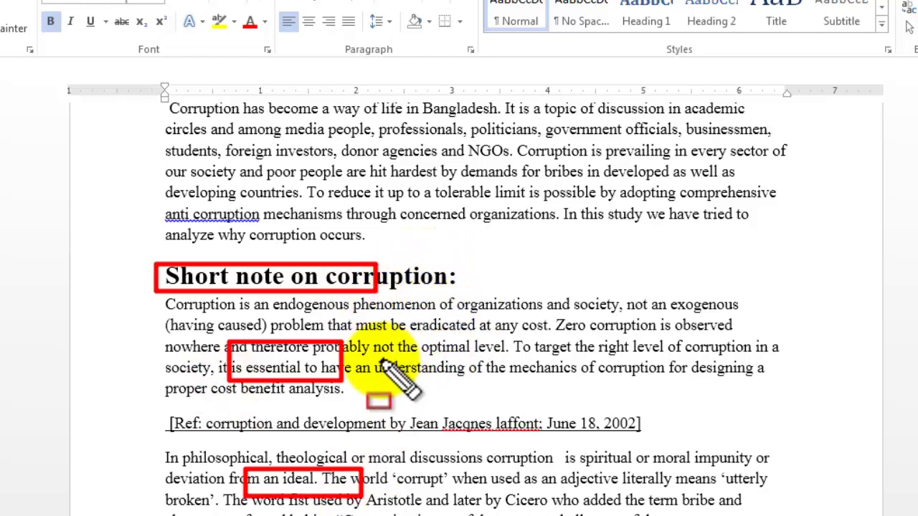
pyautogui.scroll(-2, 359, 369)
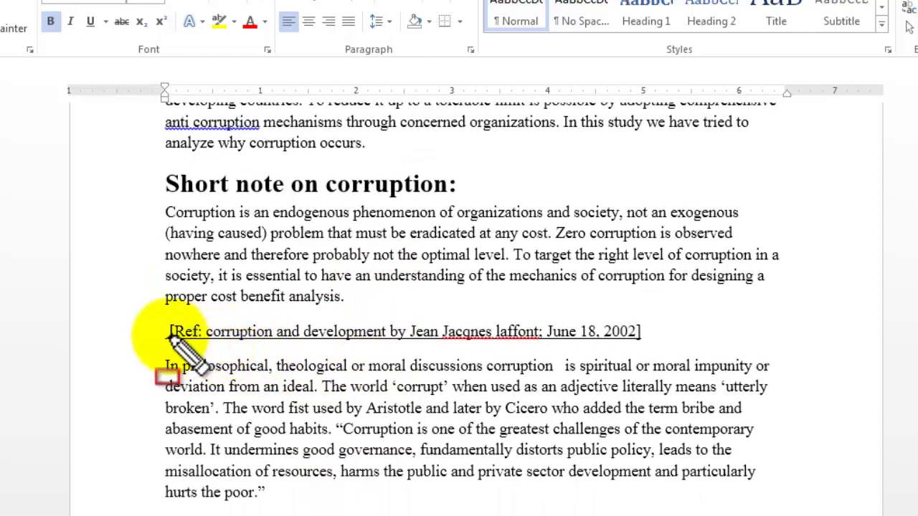
pyautogui.moveTo(148, 316)
pyautogui.mouseDown()
pyautogui.moveTo(440, 360)
pyautogui.moveTo(674, 349)
pyautogui.mouseUp()
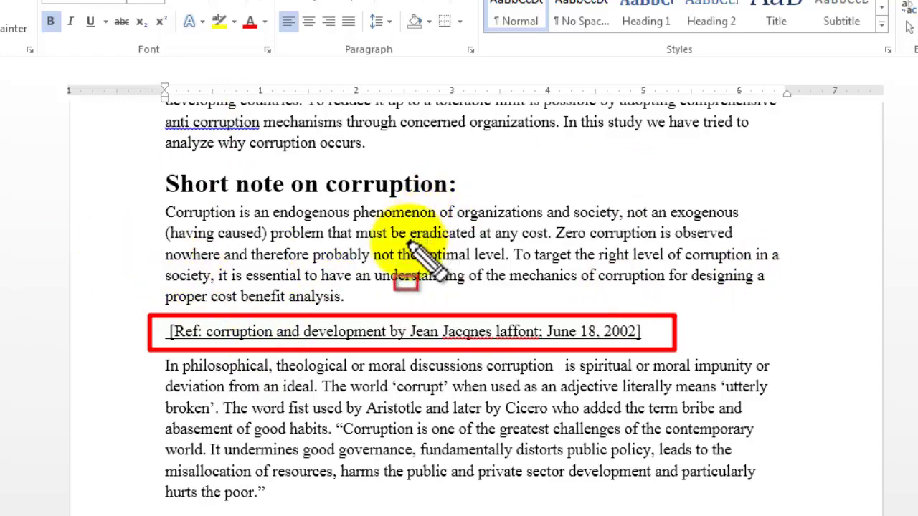
pyautogui.press('Escape')
pyautogui.scroll(-5, 465, 267)
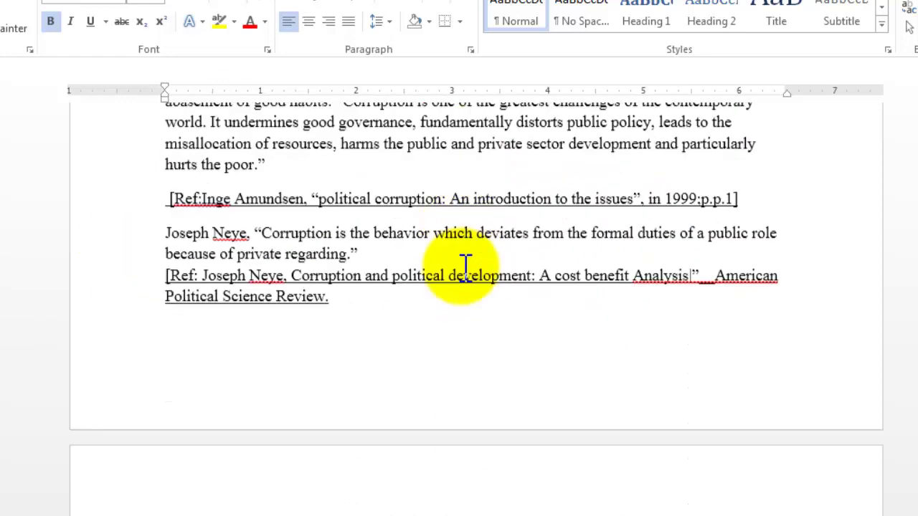
pyautogui.scroll(-9, 464, 266)
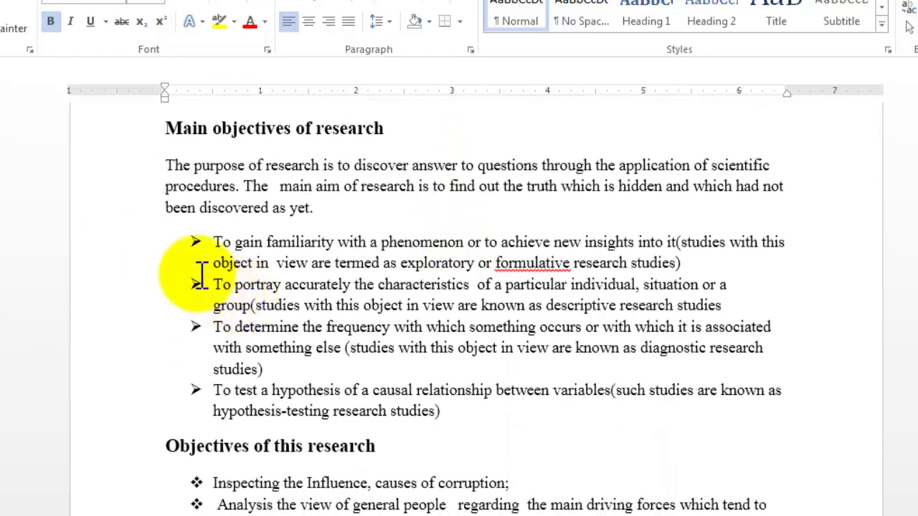
pyautogui.hotkey('ctrl', '2')
pyautogui.moveTo(161, 223); pyautogui.dragTo(218, 420)
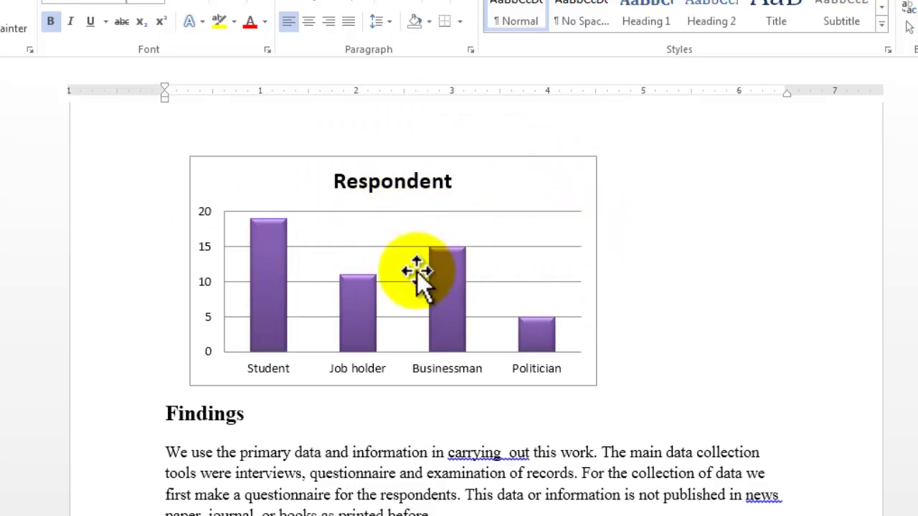
pyautogui.scroll(-5, 251, 248)
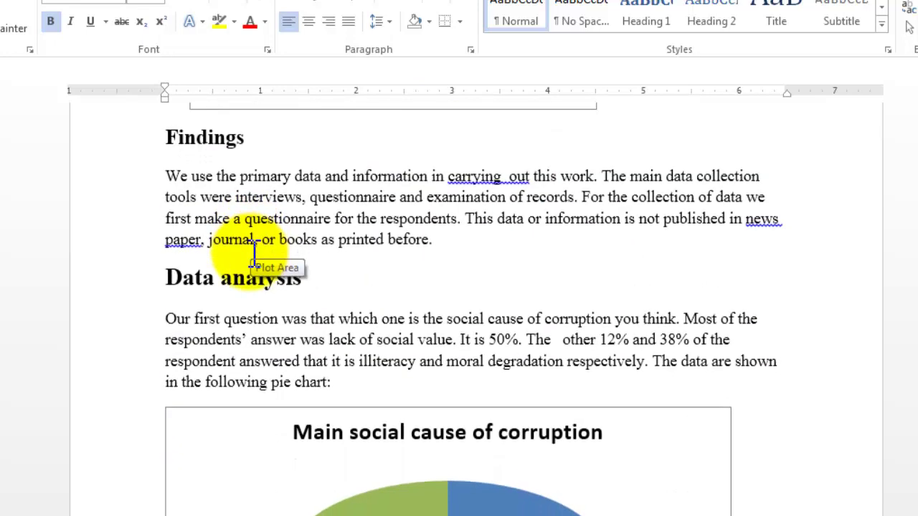
pyautogui.scroll(-3, 252, 251)
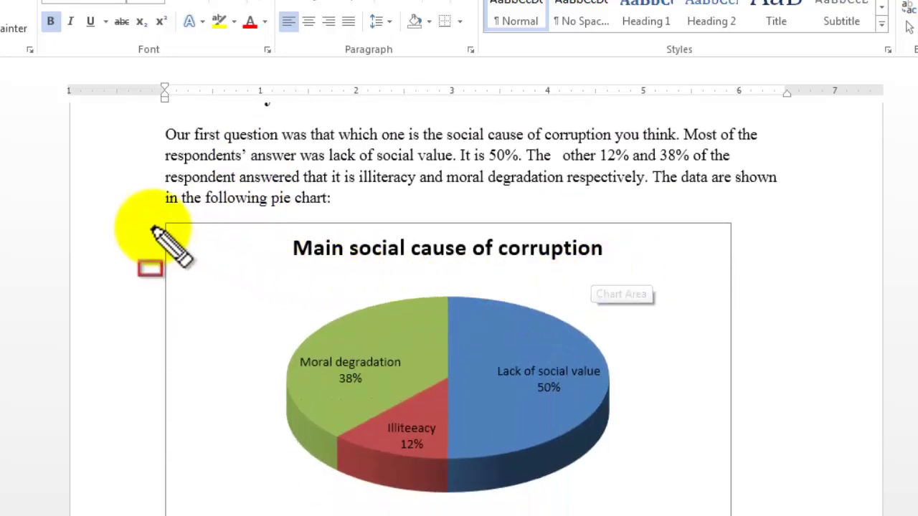
pyautogui.moveTo(106, 152); pyautogui.dragTo(149, 235)
pyautogui.moveTo(172, 280); pyautogui.dragTo(162, 288)
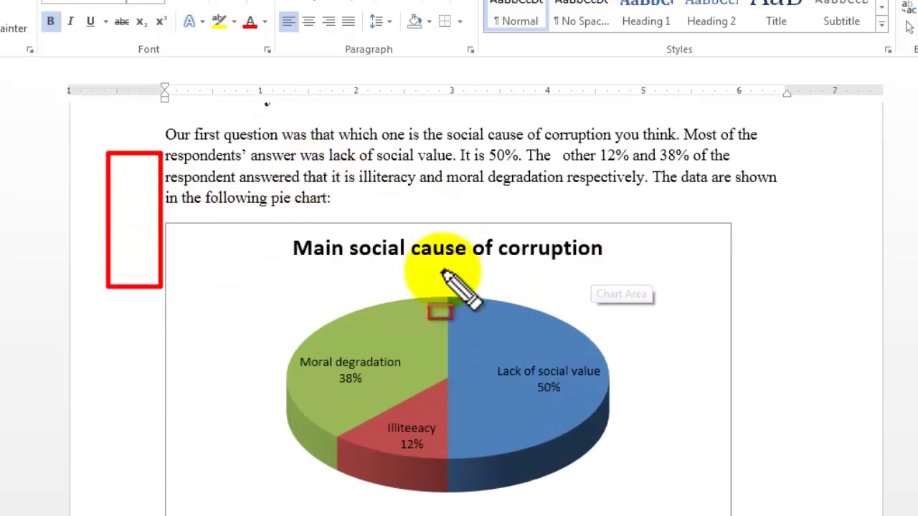
pyautogui.press('Escape')
pyautogui.scroll(-12, 451, 280)
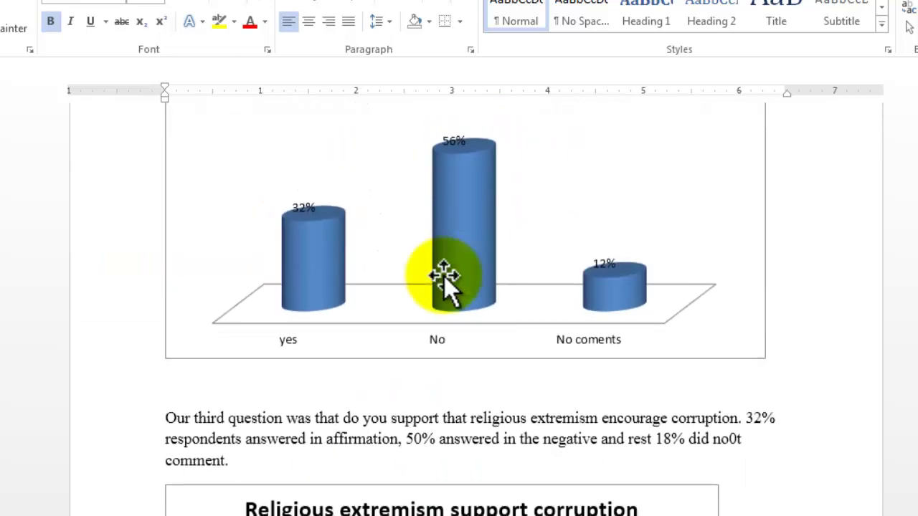
pyautogui.scroll(8, 445, 279)
pyautogui.scroll(4, 451, 280)
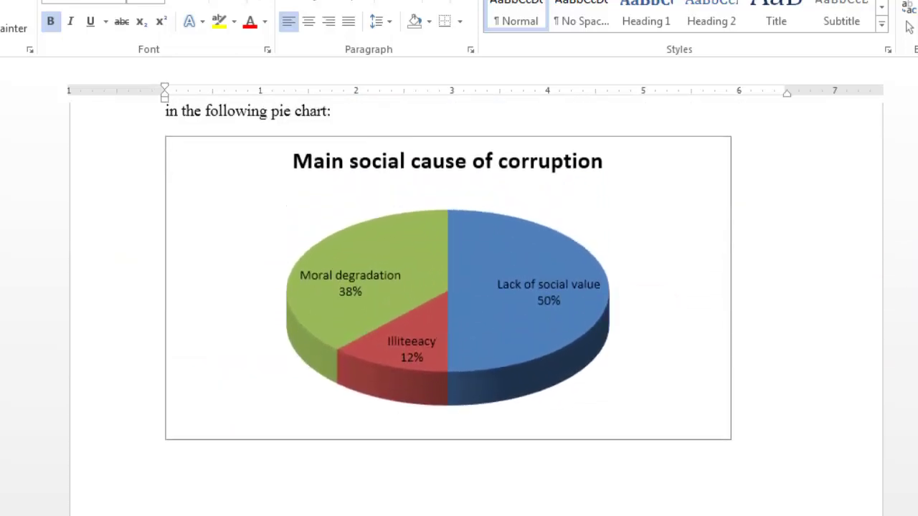
pyautogui.scroll(20, 890, 218)
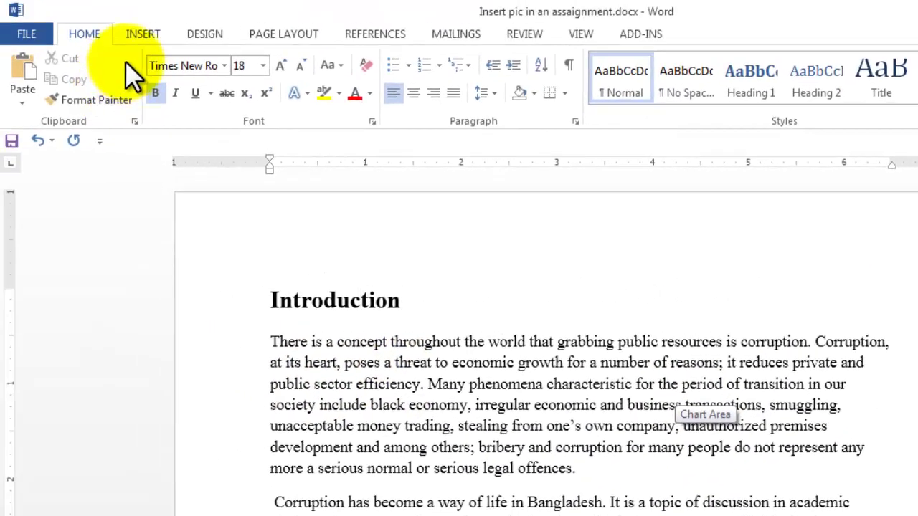
# Open the Insert Picture dialog from the INSERT tab's Pictures command.
pyautogui.click(145, 30)
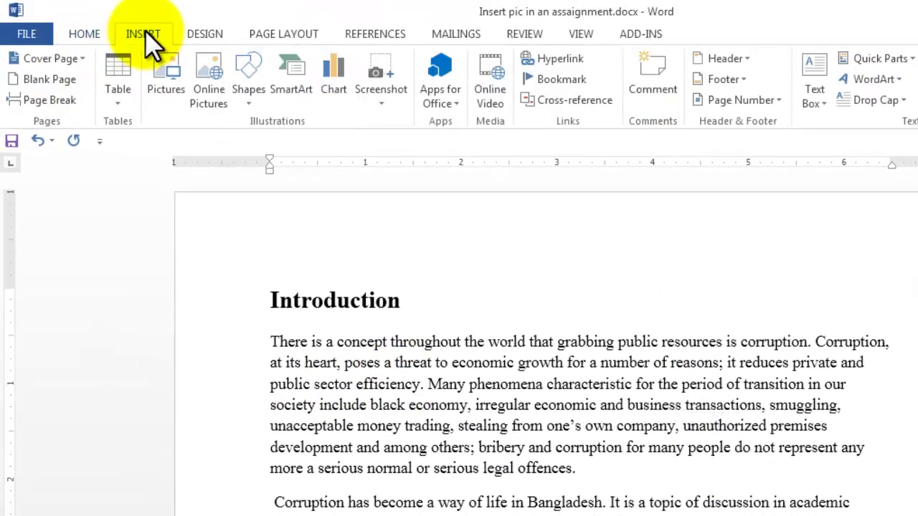
pyautogui.click(168, 76)
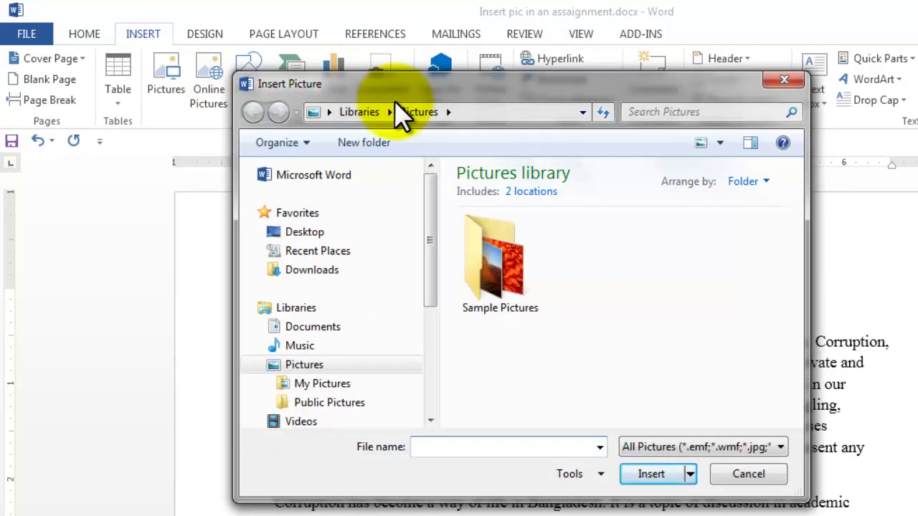
# Insert business card.jpg from the Desktop at the top of the document.
pyautogui.moveTo(429, 189); pyautogui.dragTo(423, 301)
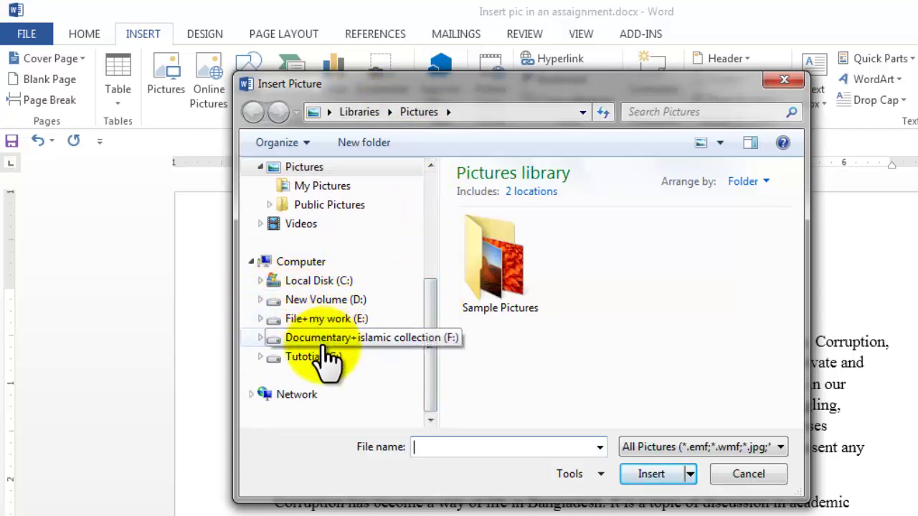
pyautogui.moveTo(429, 333); pyautogui.dragTo(427, 206)
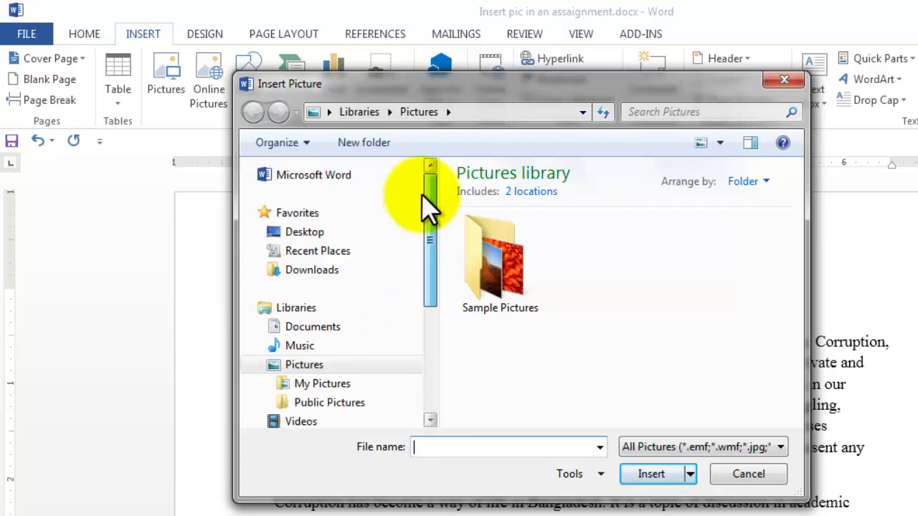
pyautogui.click(314, 232)
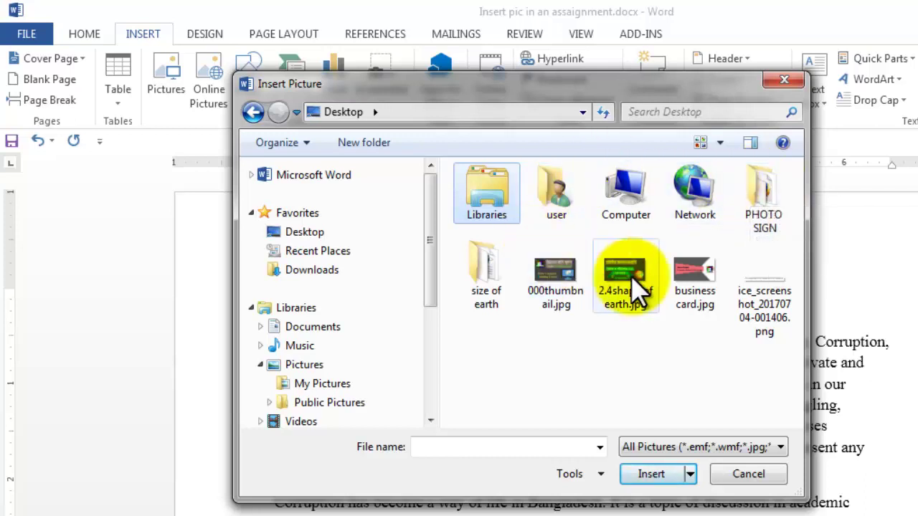
pyautogui.click(692, 282)
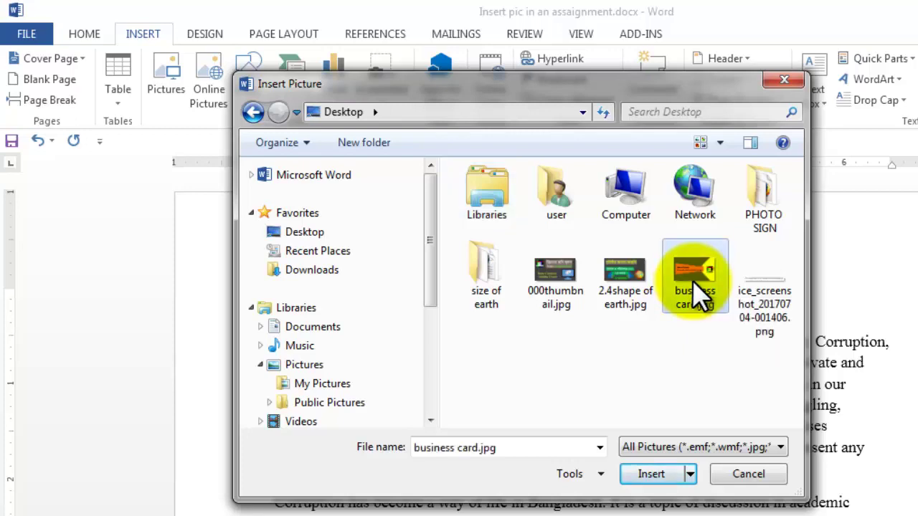
pyautogui.click(651, 474)
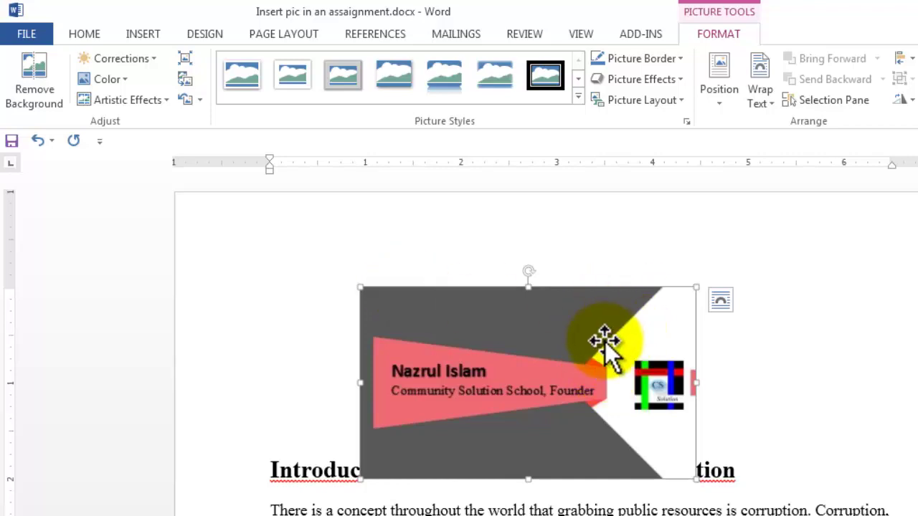
# Nudge the business card picture, then place the cursor after 'why corruption occurs.'.
pyautogui.moveTo(600, 347); pyautogui.dragTo(579, 322)
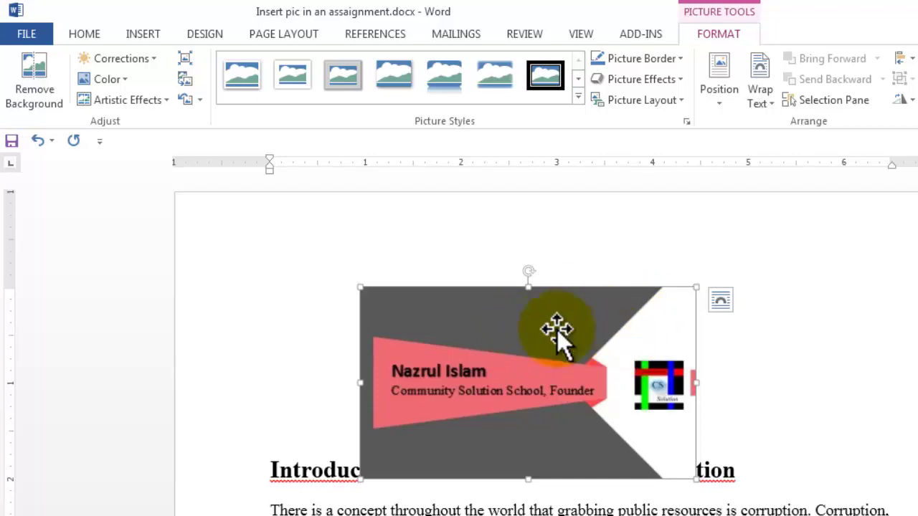
pyautogui.scroll(-3, 559, 334)
pyautogui.scroll(-8, 560, 333)
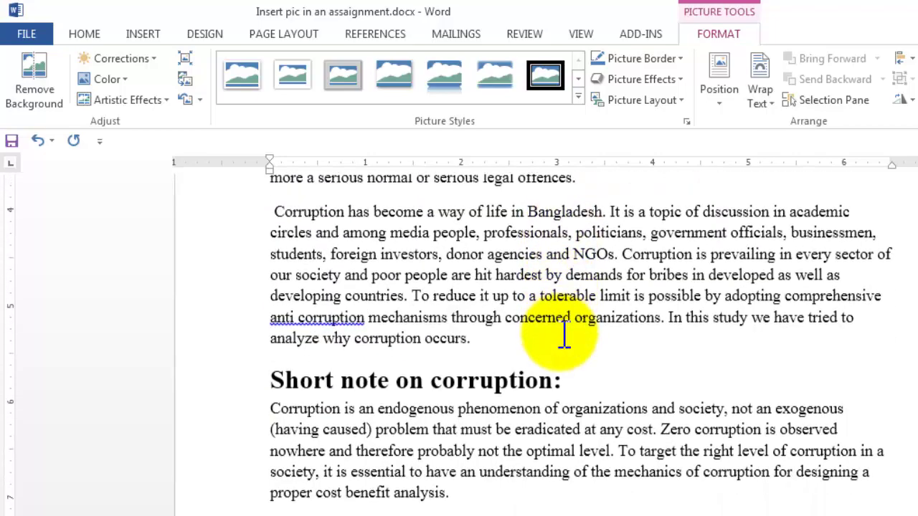
pyautogui.click(490, 344)
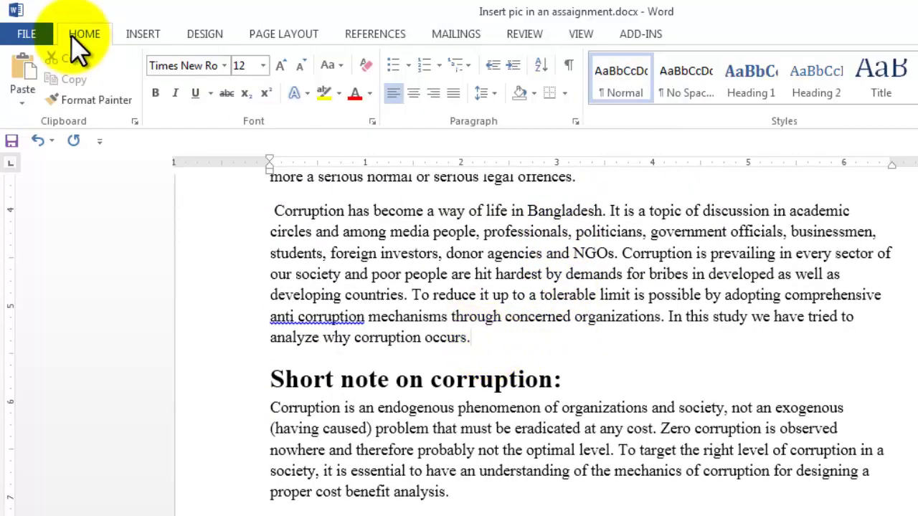
pyautogui.click(137, 33)
# Insert logo.png from Tutotial (G:) > Community Solution > comunity solution IT.
pyautogui.click(165, 72)
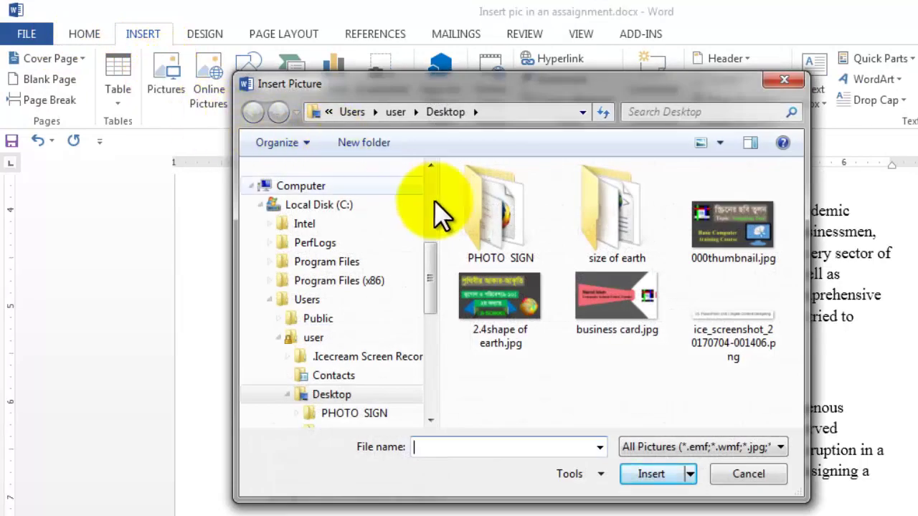
pyautogui.moveTo(432, 276); pyautogui.dragTo(436, 362)
pyautogui.click(309, 357)
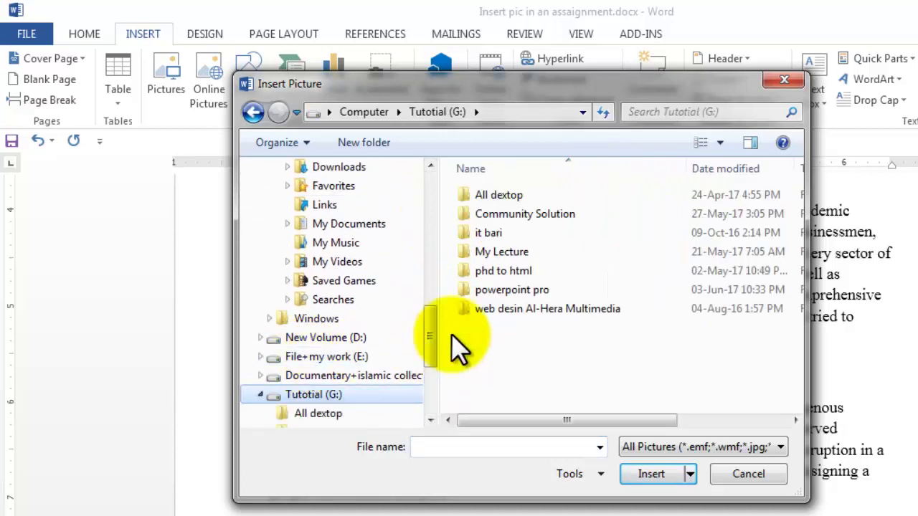
pyautogui.doubleClick(515, 215)
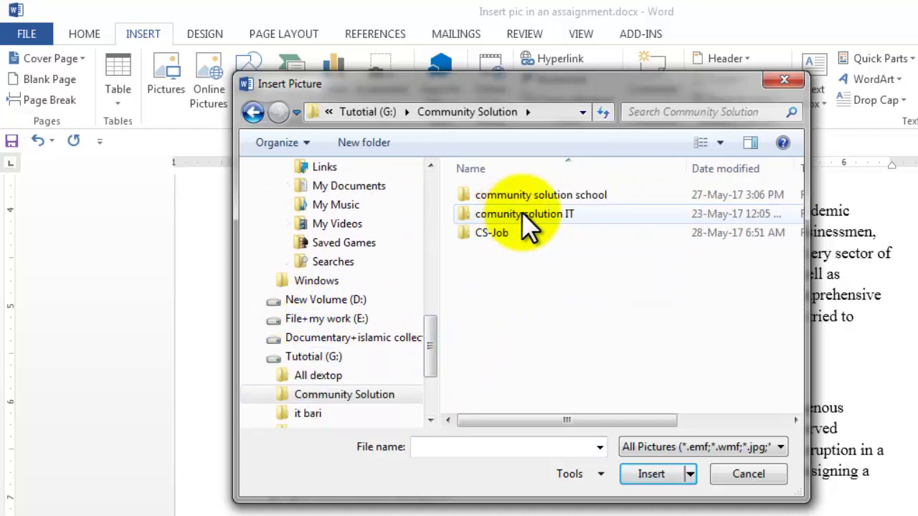
pyautogui.doubleClick(526, 215)
pyautogui.doubleClick(497, 308)
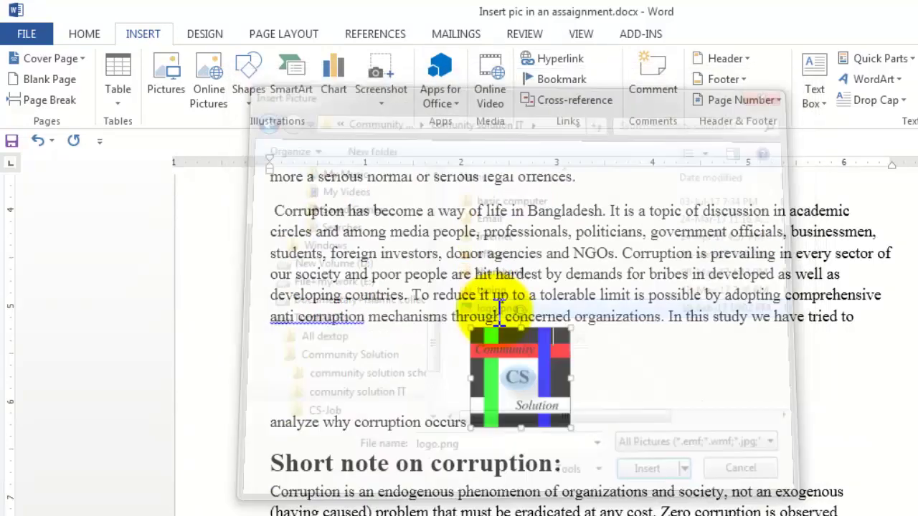
pyautogui.scroll(2, 588, 375)
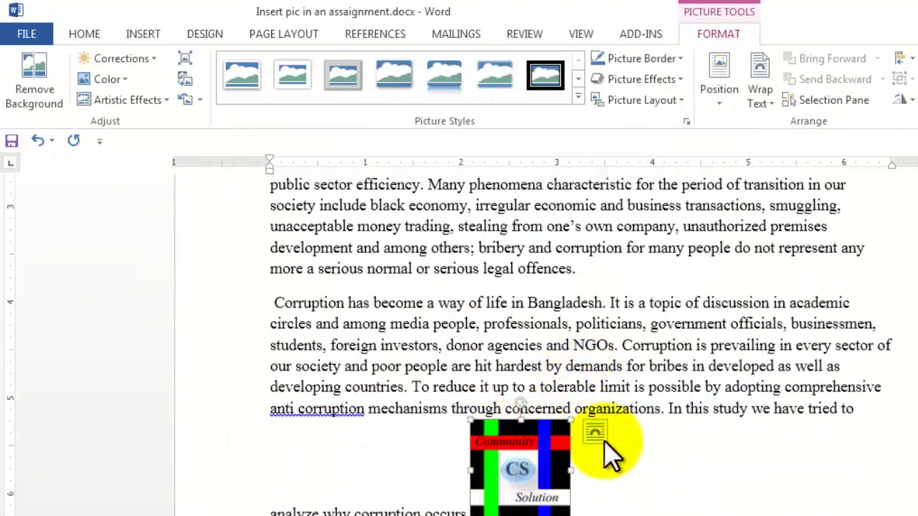
pyautogui.scroll(5, 581, 464)
pyautogui.scroll(-4, 586, 454)
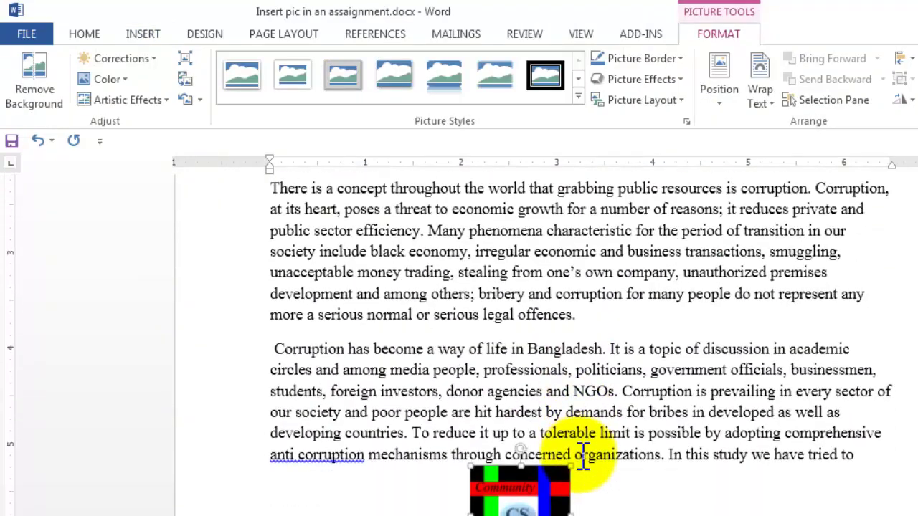
pyautogui.scroll(-1, 617, 455)
pyautogui.scroll(6, 614, 457)
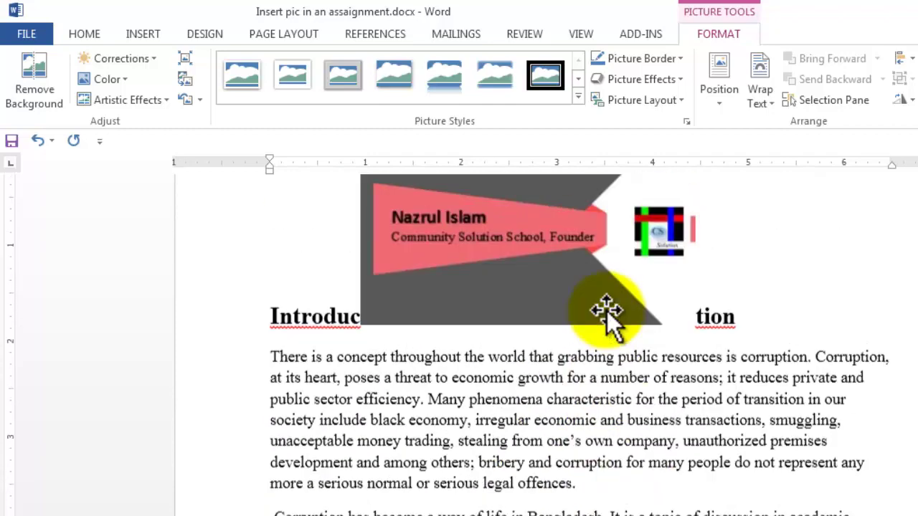
pyautogui.scroll(-1, 607, 312)
pyautogui.scroll(5, 622, 363)
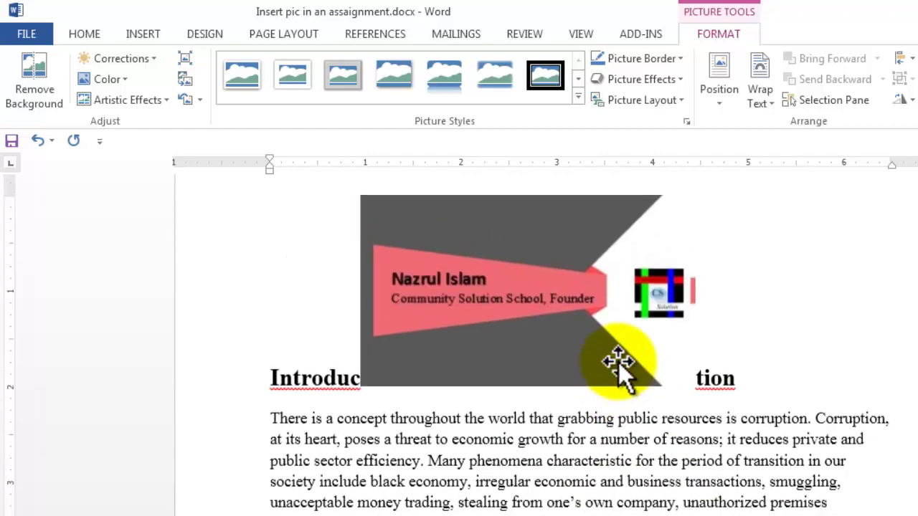
pyautogui.click(561, 427)
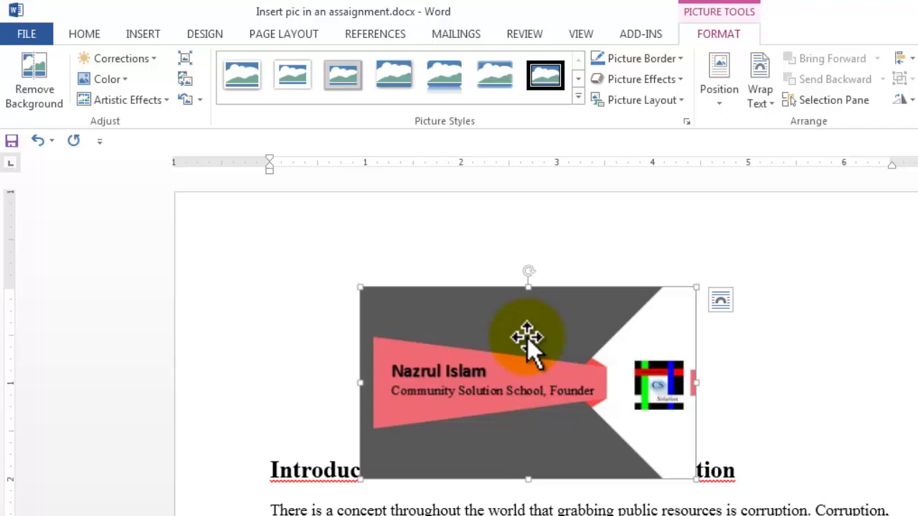
pyautogui.moveTo(527, 338); pyautogui.dragTo(530, 368)
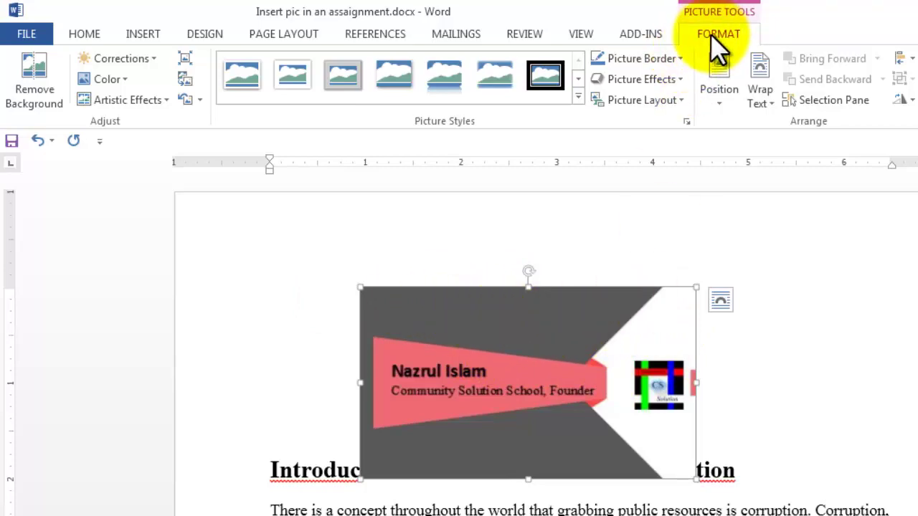
pyautogui.click(789, 506)
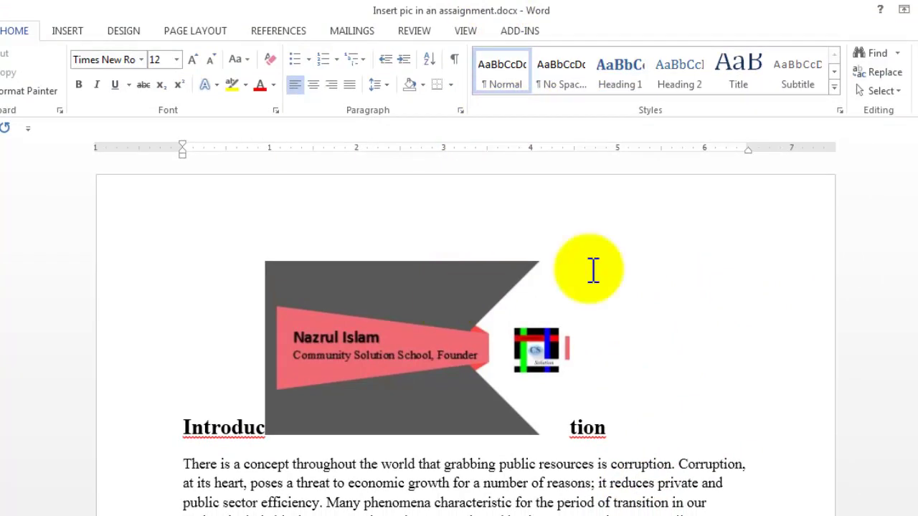
# Select the business card picture and review the Wrap Text styles without choosing one.
pyautogui.click(411, 314)
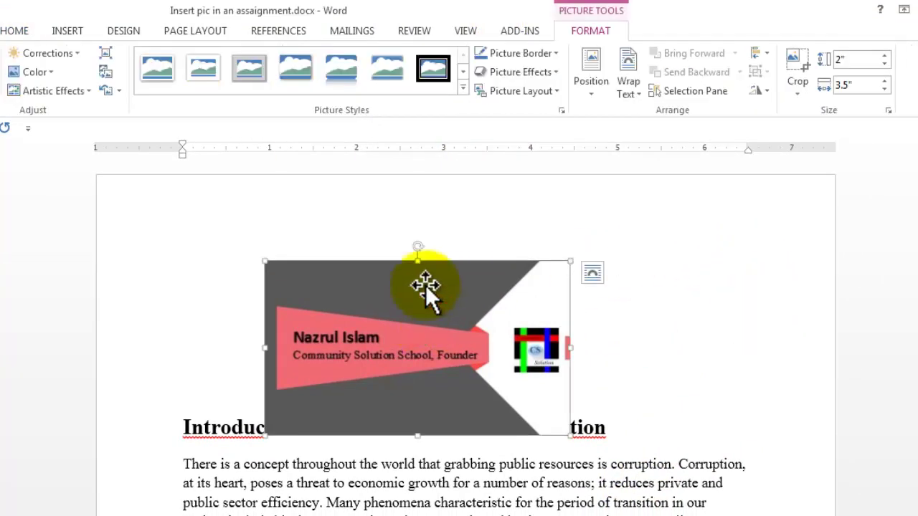
pyautogui.click(634, 89)
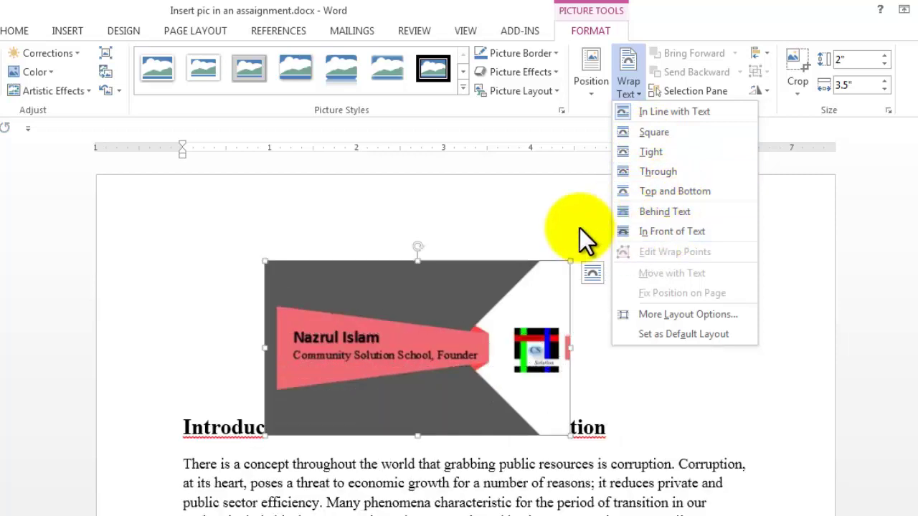
pyautogui.click(789, 228)
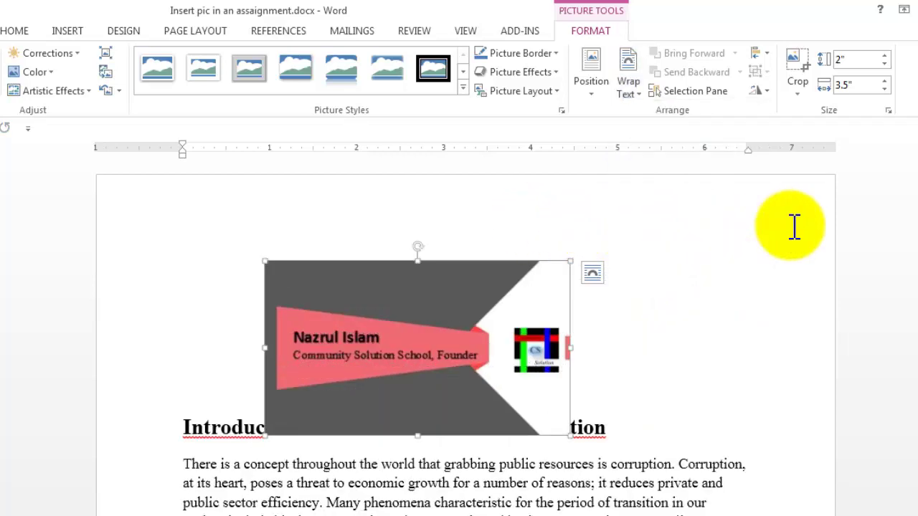
# Apply Square wrapping to the business card picture and drag it down and right.
pyautogui.click(592, 272)
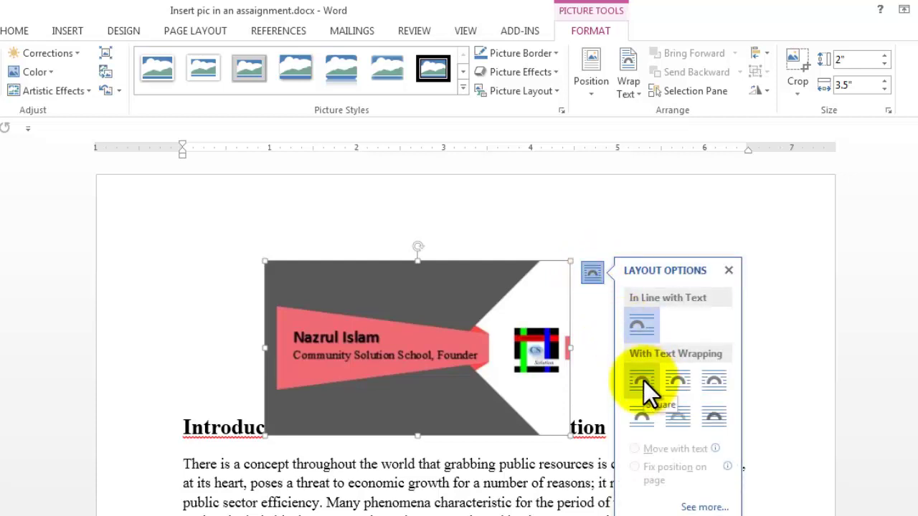
pyautogui.click(642, 381)
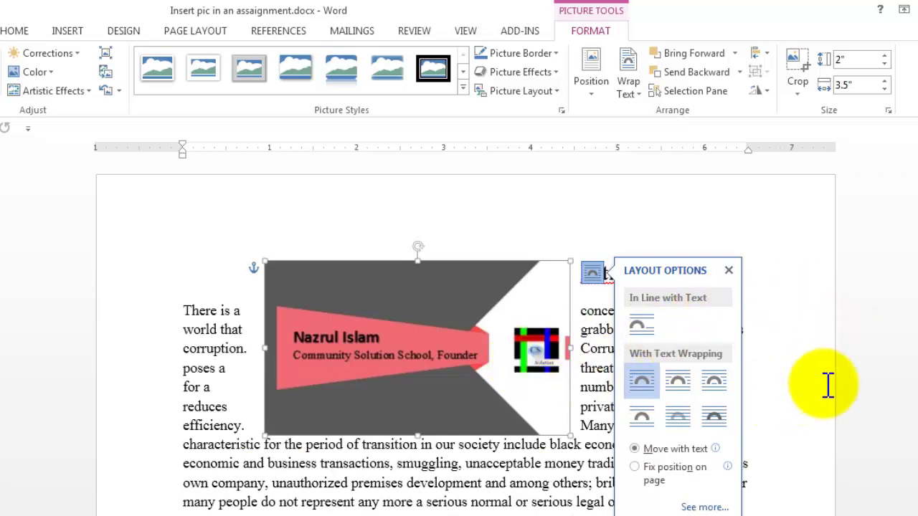
pyautogui.click(811, 370)
pyautogui.moveTo(401, 312); pyautogui.dragTo(471, 383)
pyautogui.scroll(-3, 634, 323)
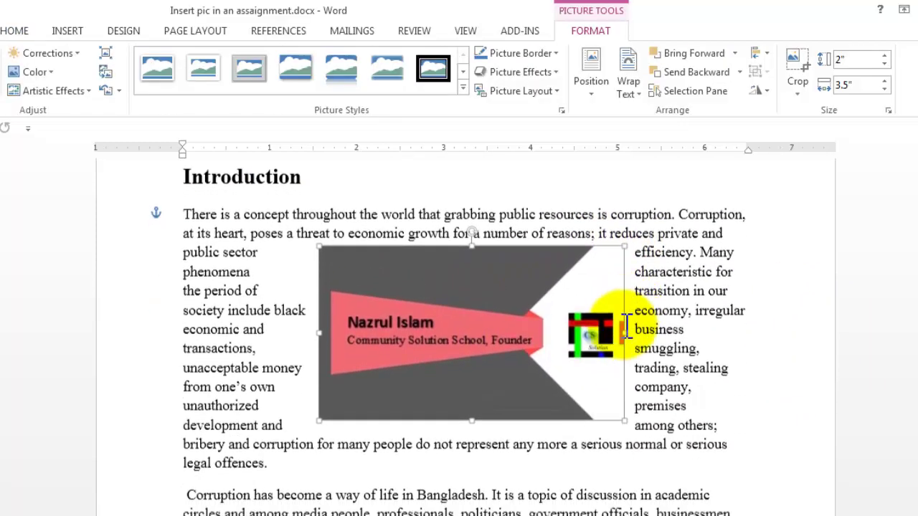
pyautogui.moveTo(471, 230); pyautogui.dragTo(475, 229)
pyautogui.scroll(2, 606, 323)
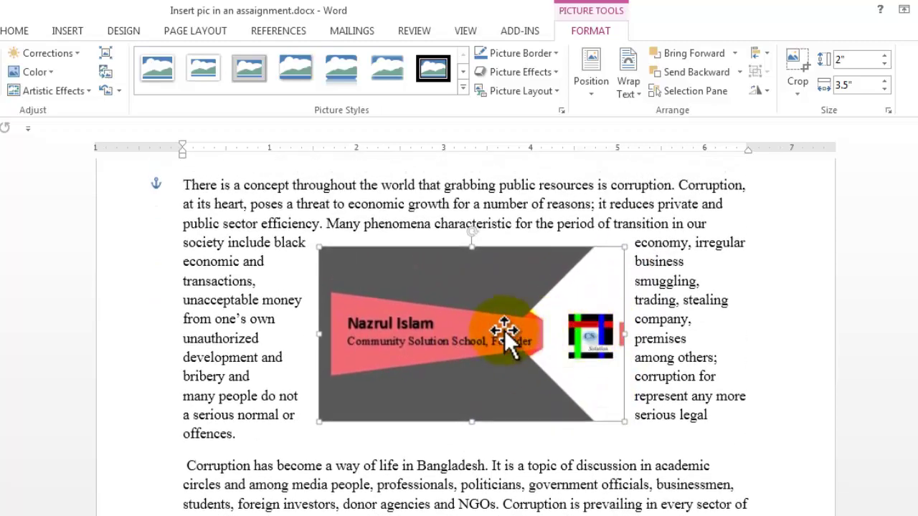
# Try Tight and Through wrapping while repositioning the picture, then settle on Top and Bottom.
pyautogui.click(645, 264)
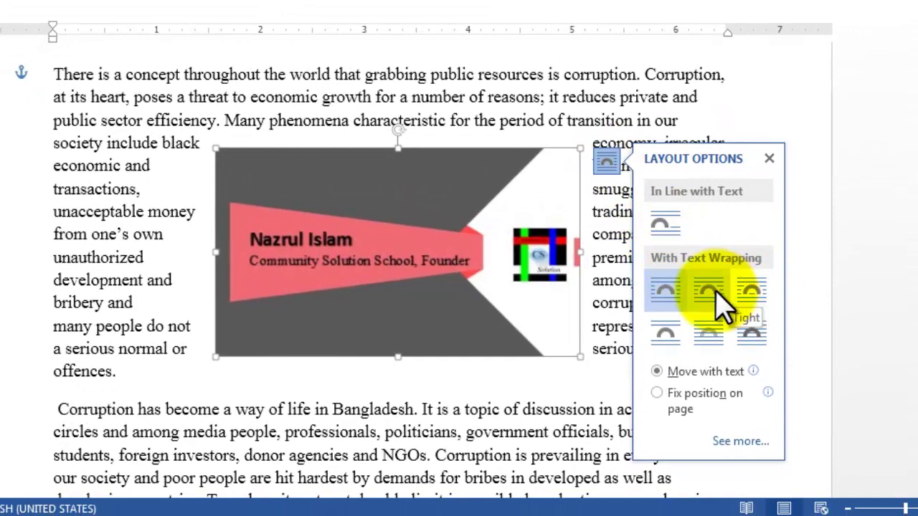
pyautogui.click(719, 300)
pyautogui.moveTo(409, 251); pyautogui.dragTo(349, 208)
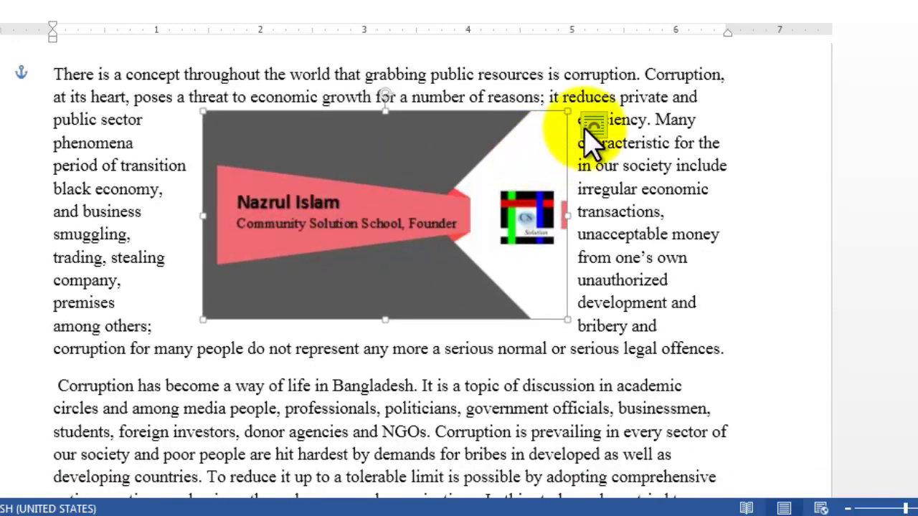
pyautogui.click(592, 126)
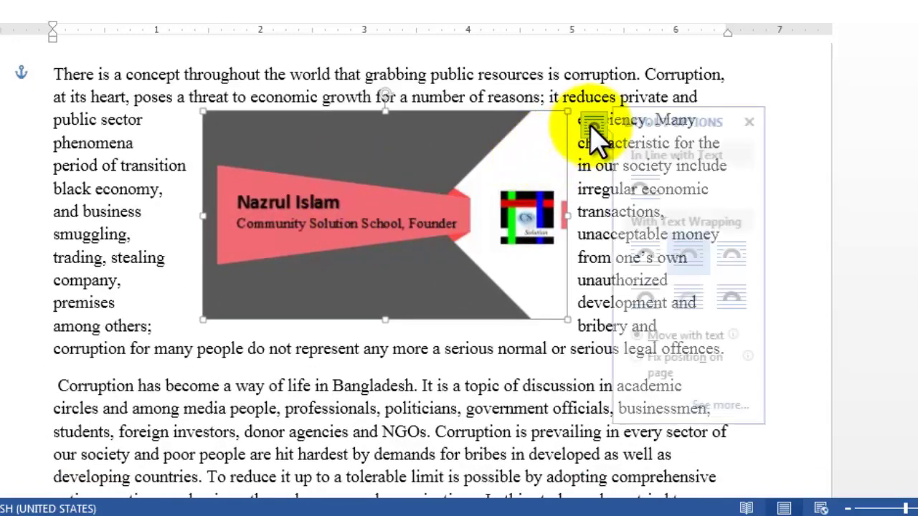
pyautogui.click(743, 263)
pyautogui.moveTo(344, 194); pyautogui.dragTo(355, 211)
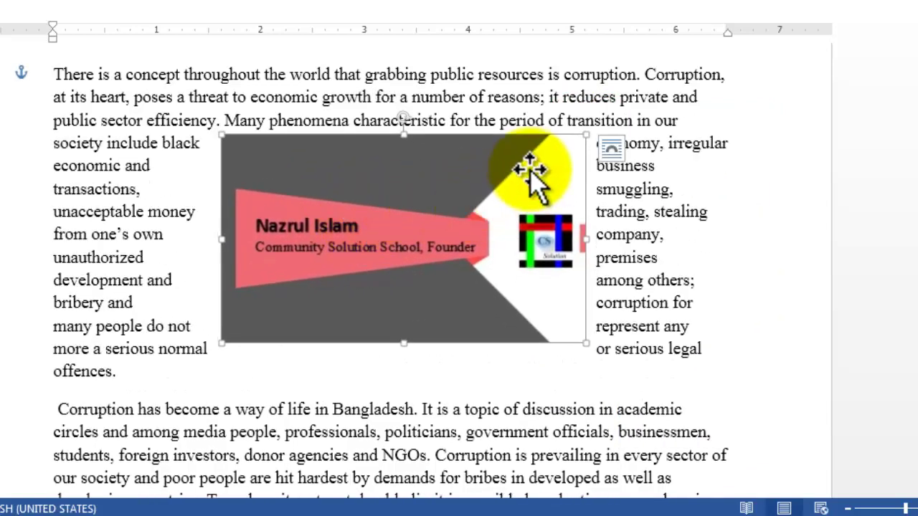
pyautogui.click(616, 153)
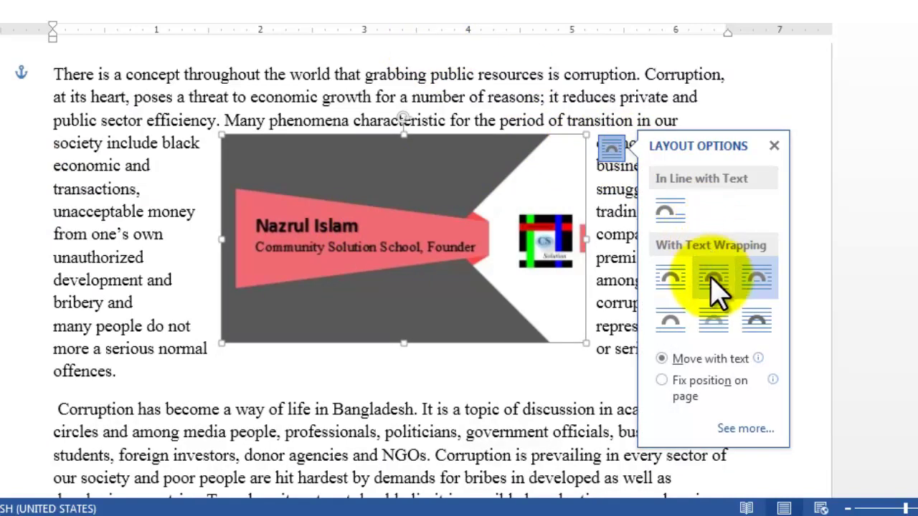
pyautogui.click(671, 323)
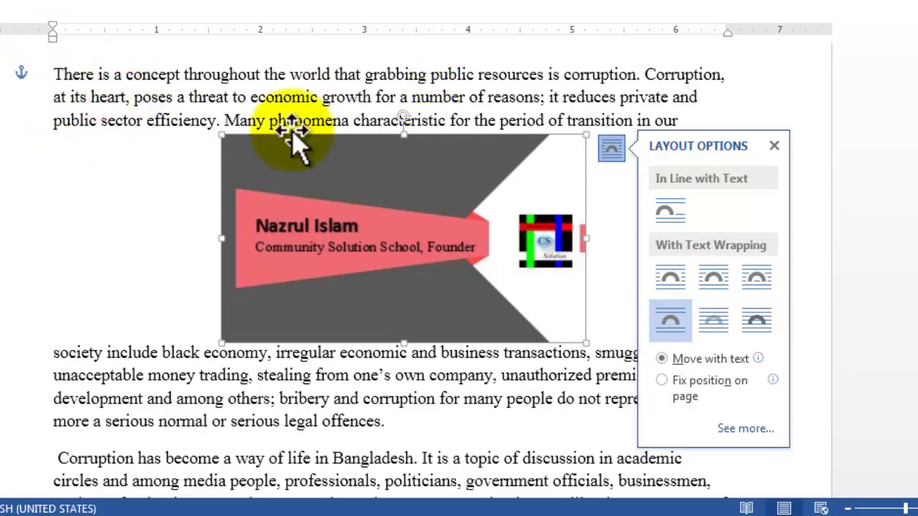
# Annotate the space beside the picture and the In Line and Square wrapping choices, then clear the marks.
pyautogui.moveTo(31, 211)
pyautogui.mouseDown()
pyautogui.moveTo(98, 256)
pyautogui.moveTo(122, 260)
pyautogui.mouseUp()
pyautogui.moveTo(615, 202); pyautogui.dragTo(758, 242)
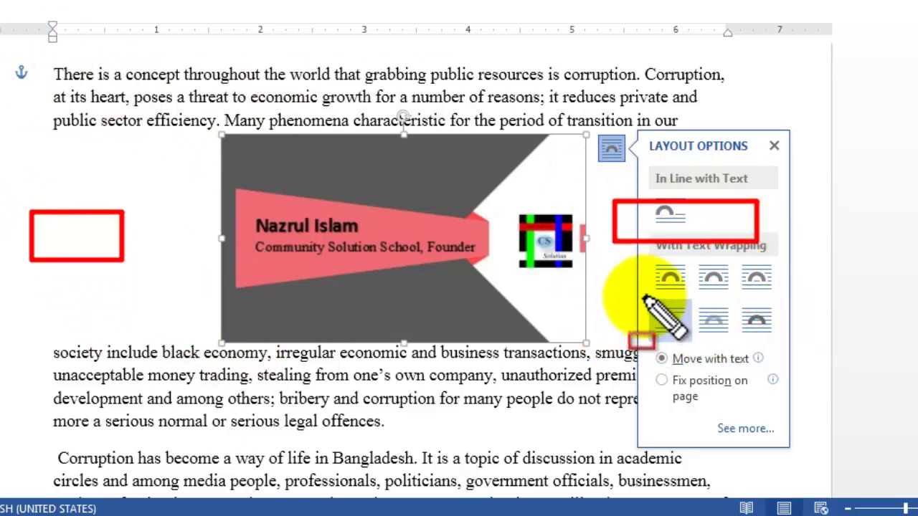
pyautogui.moveTo(645, 298); pyautogui.dragTo(691, 346)
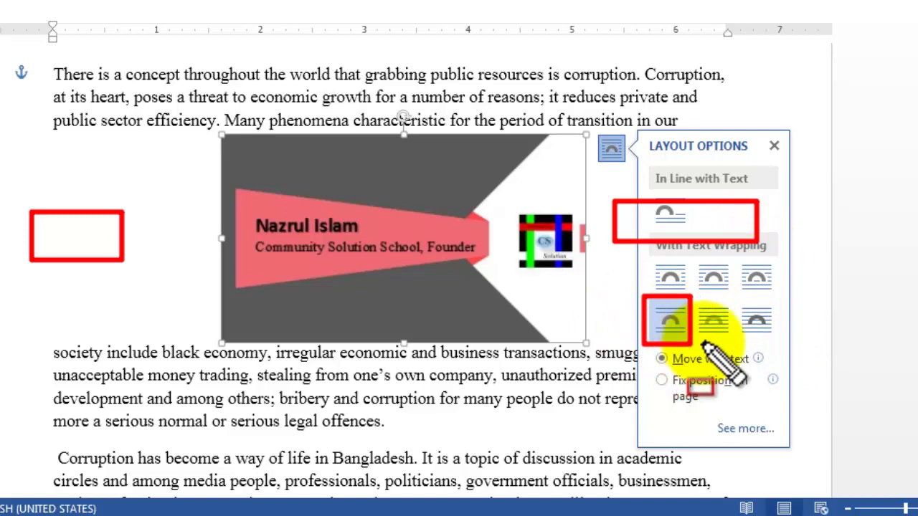
pyautogui.press('Escape')
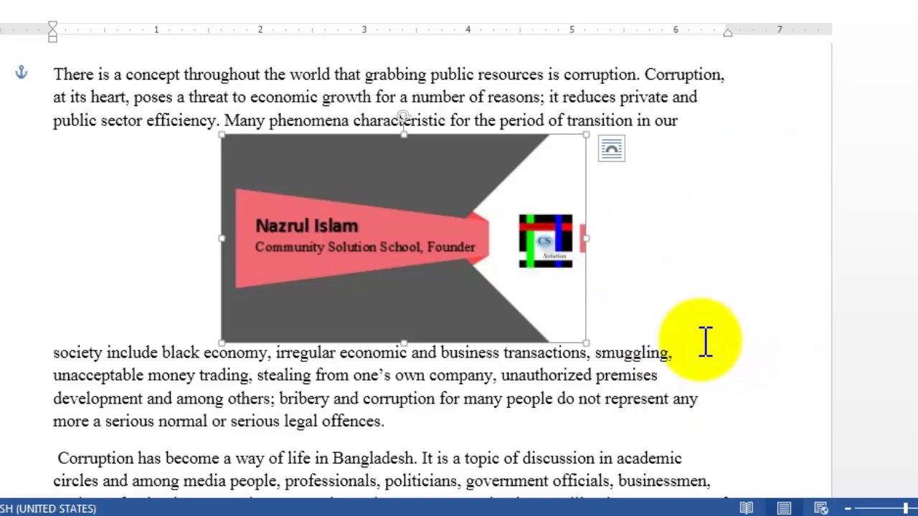
# Set the business card picture's wrapping to Behind Text.
pyautogui.click(610, 154)
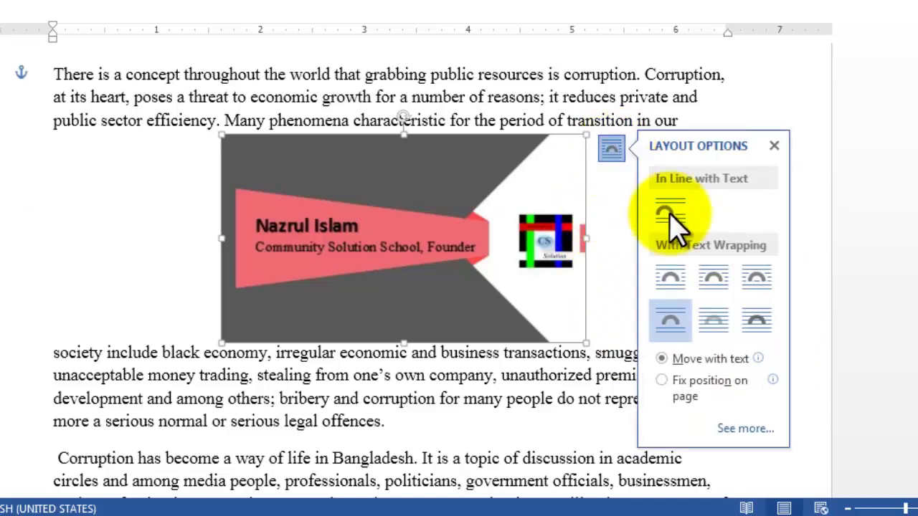
pyautogui.click(716, 324)
pyautogui.click(420, 215)
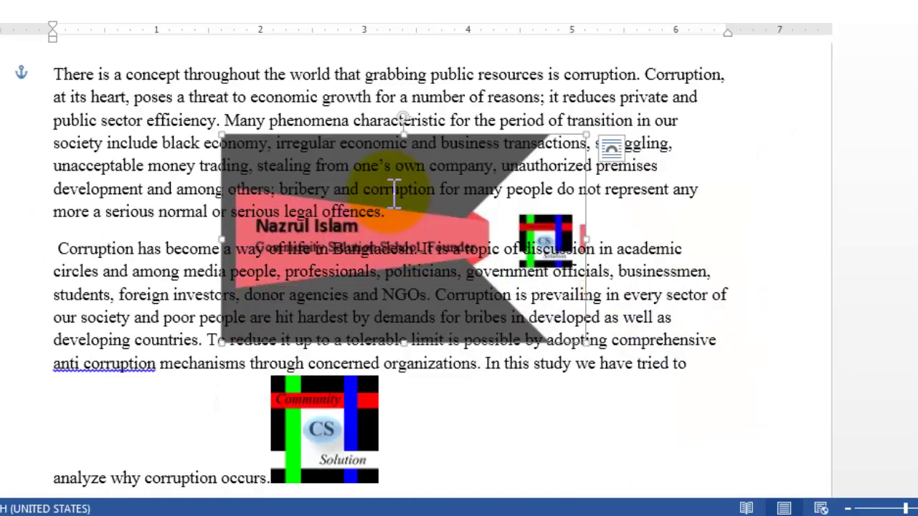
# Set the business card picture to In Front of Text and drag it up-left over the introduction.
pyautogui.click(610, 148)
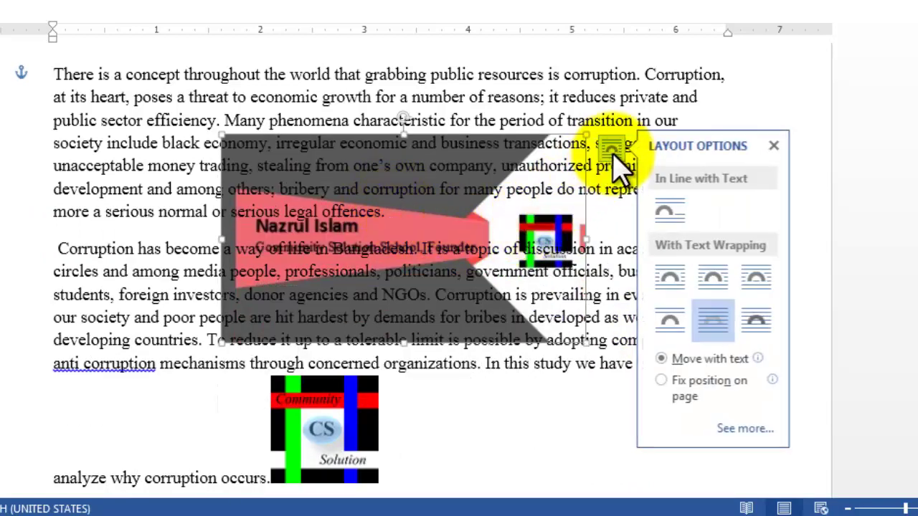
pyautogui.click(761, 326)
pyautogui.moveTo(444, 198); pyautogui.dragTo(312, 205)
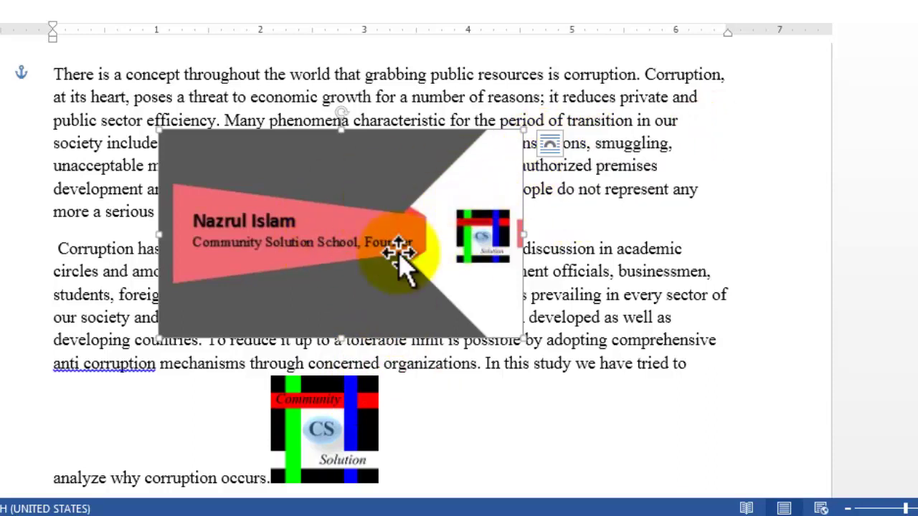
pyautogui.click(549, 146)
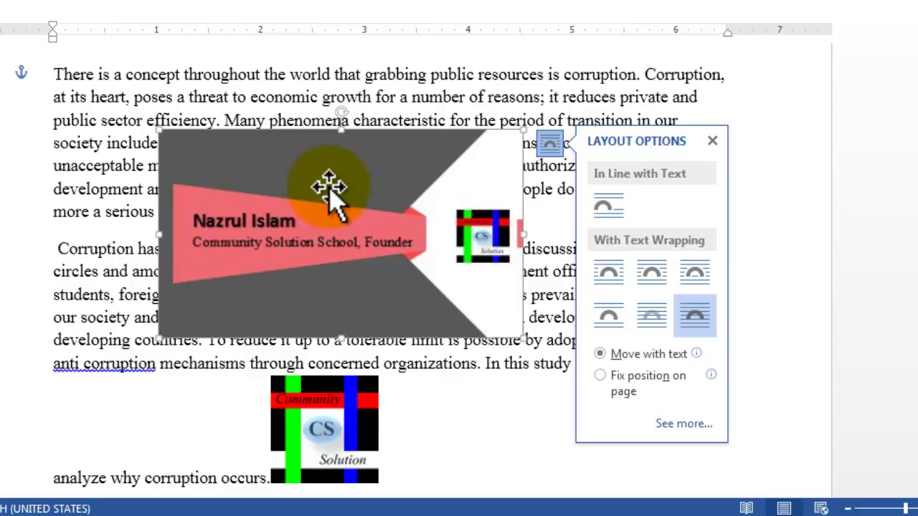
# Insert the Snipping Tool course thumbnail from the Desktop below the 'Political Science Review' reference.
pyautogui.scroll(-4, 529, 334)
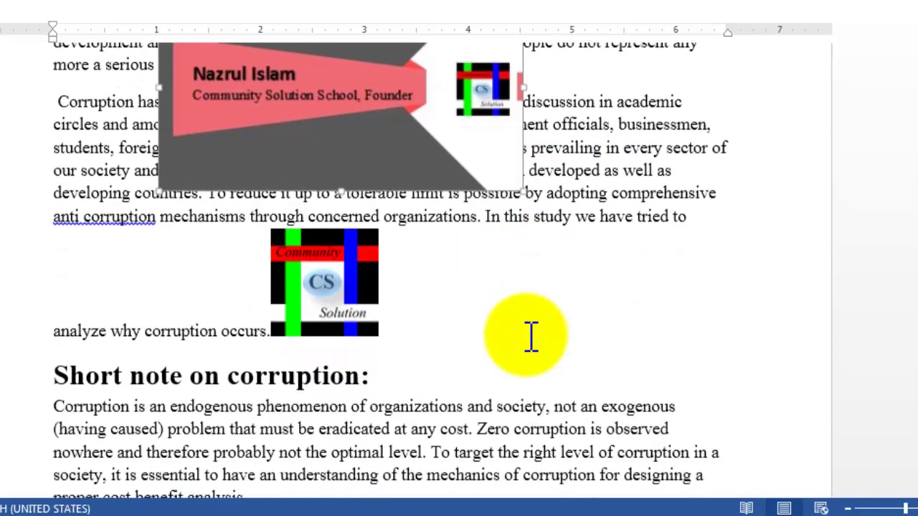
pyautogui.scroll(-9, 531, 337)
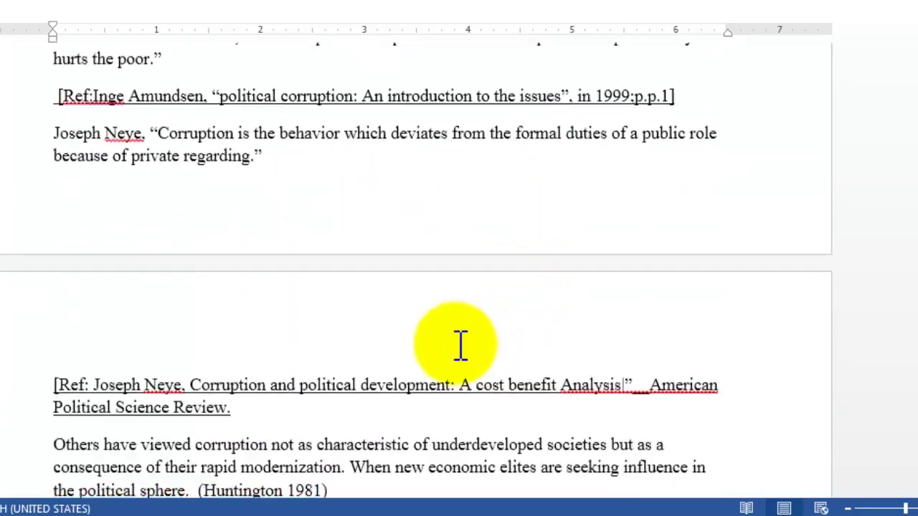
pyautogui.scroll(-2, 430, 301)
pyautogui.scroll(2, 365, 194)
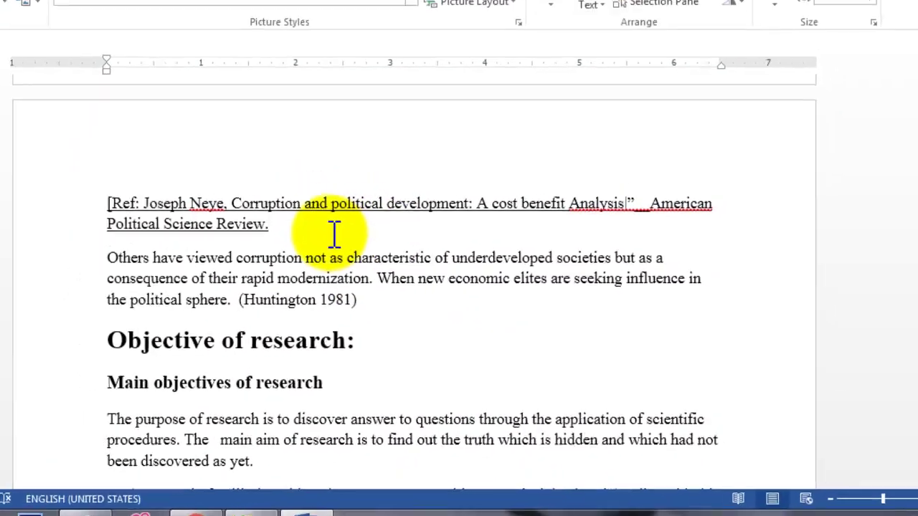
pyautogui.click(113, 27)
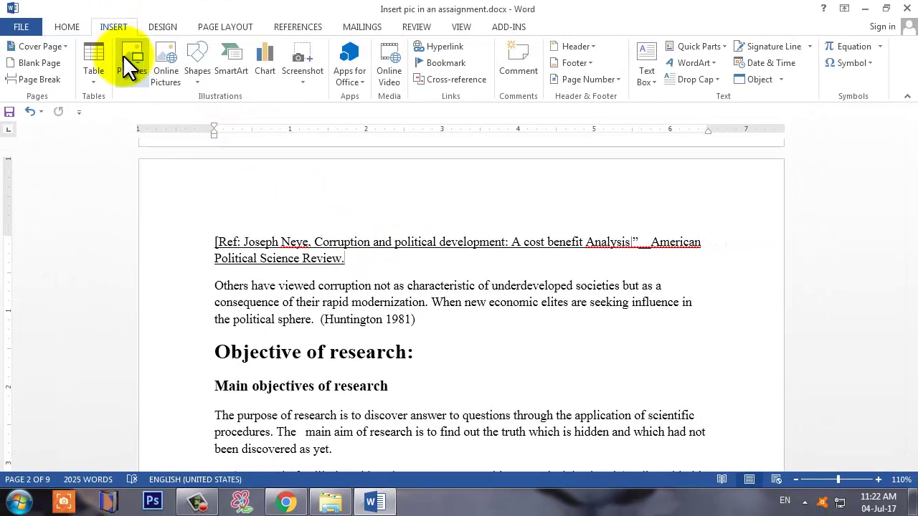
pyautogui.click(131, 65)
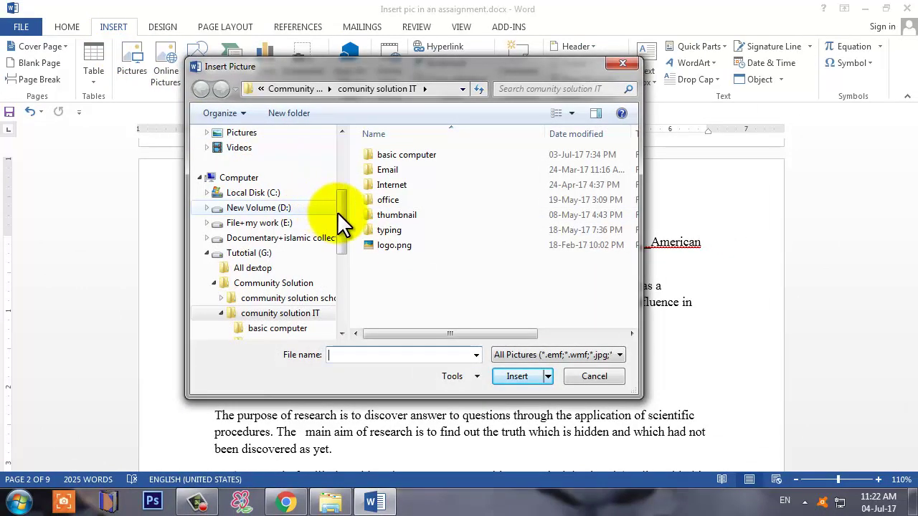
pyautogui.moveTo(340, 215); pyautogui.dragTo(338, 156)
pyautogui.click(248, 185)
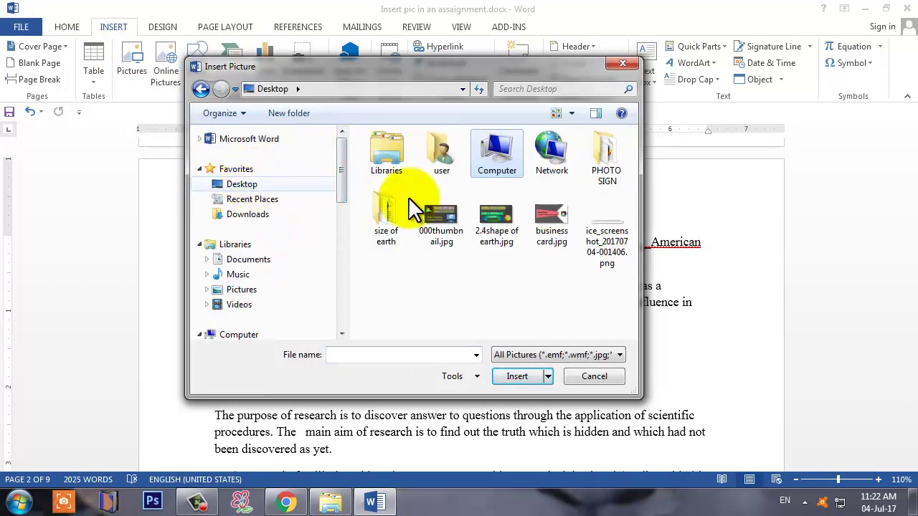
pyautogui.doubleClick(500, 217)
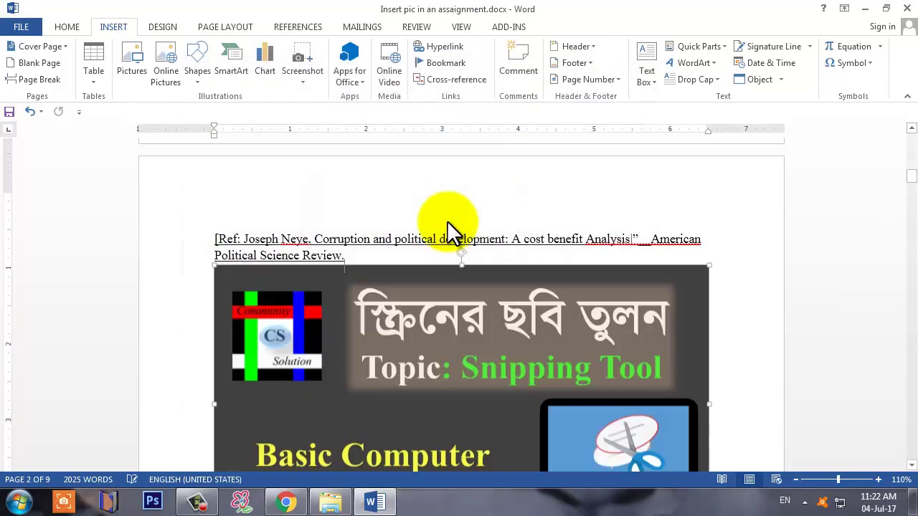
pyautogui.scroll(-2, 508, 256)
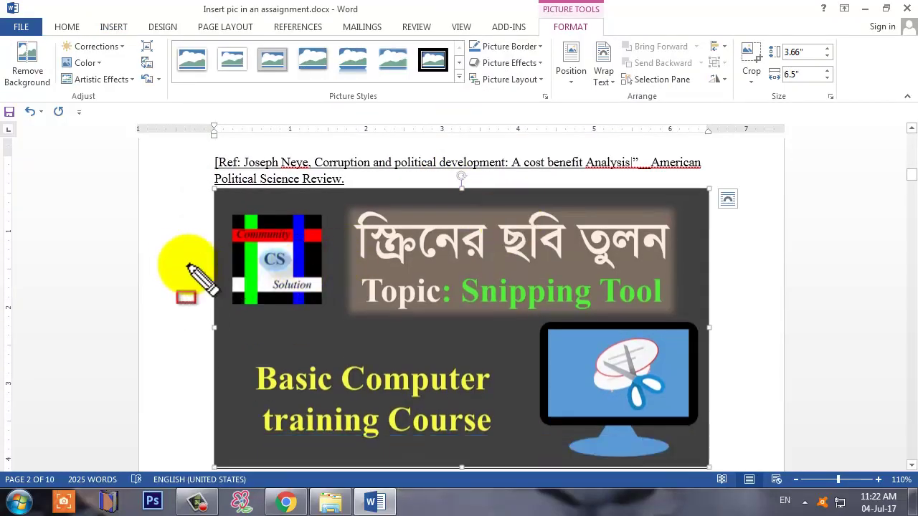
pyautogui.moveTo(162, 244); pyautogui.dragTo(192, 287)
pyautogui.moveTo(722, 234); pyautogui.dragTo(776, 289)
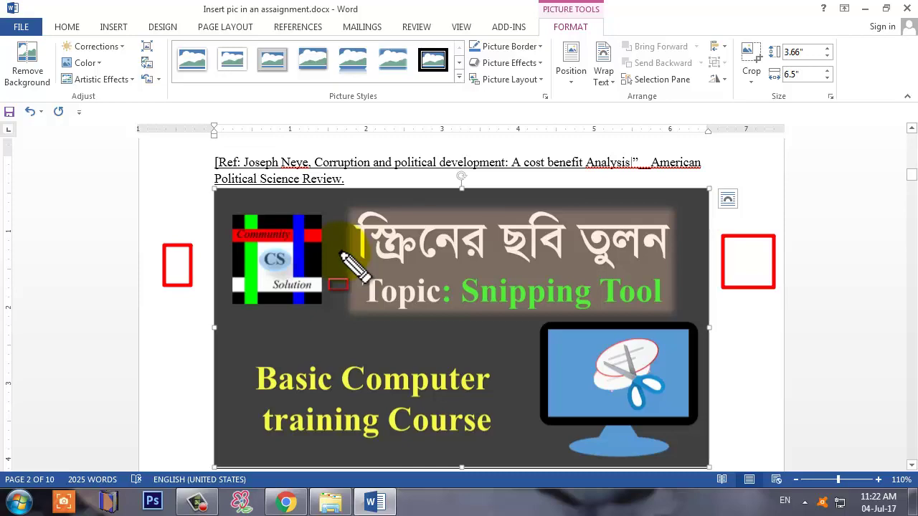
pyautogui.press('Escape')
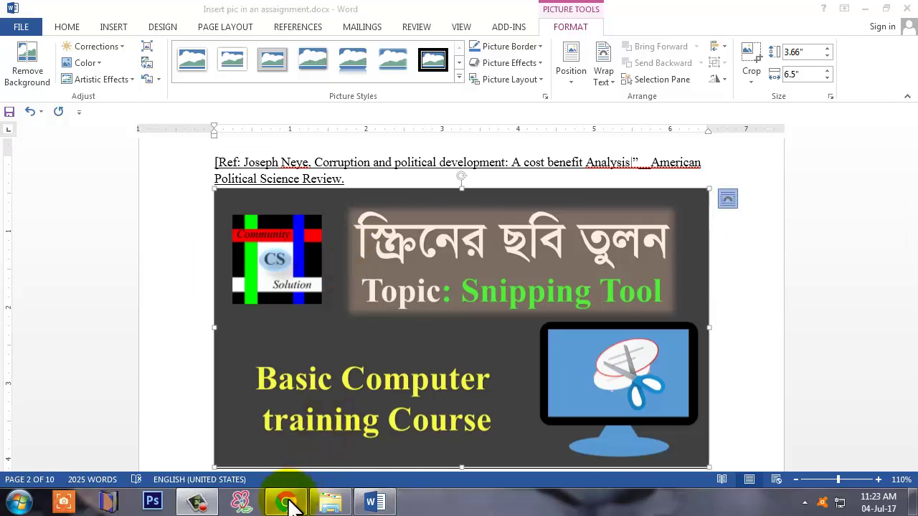
# In Chrome, highlight the channel's Facebook link, then open '21.Snipping Toll' and highlight its publish and category details.
pyautogui.click(287, 502)
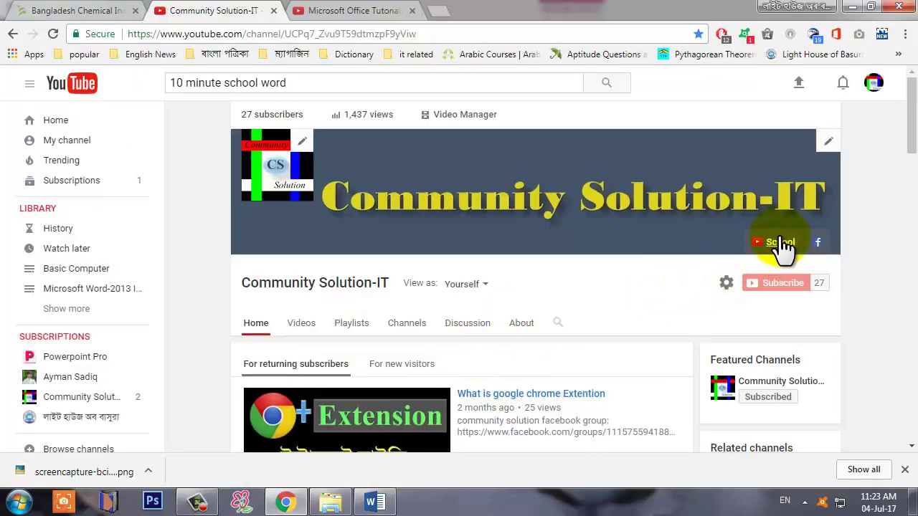
pyautogui.moveTo(793, 217); pyautogui.dragTo(844, 267)
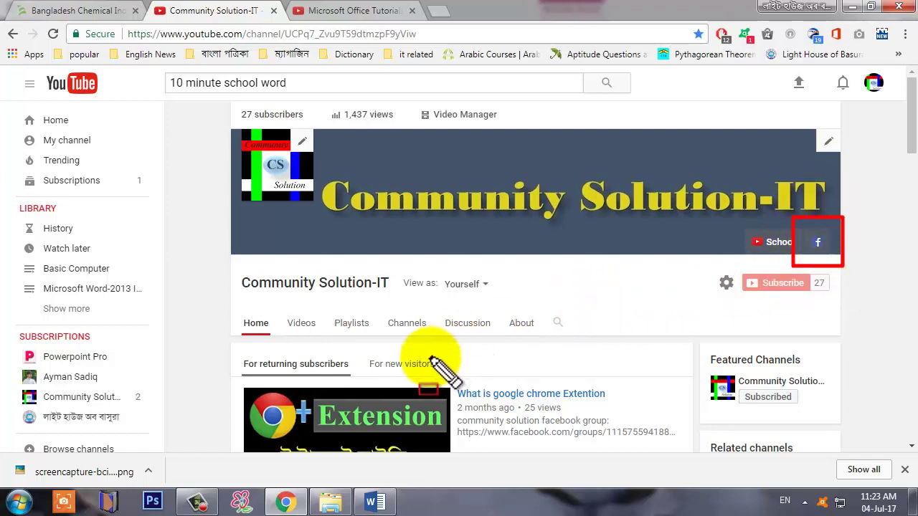
pyautogui.scroll(-3, 423, 365)
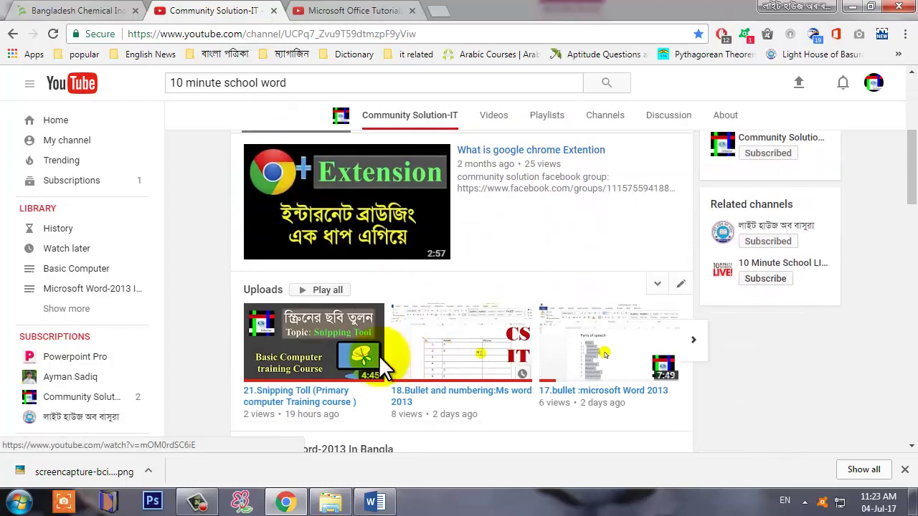
pyautogui.click(296, 392)
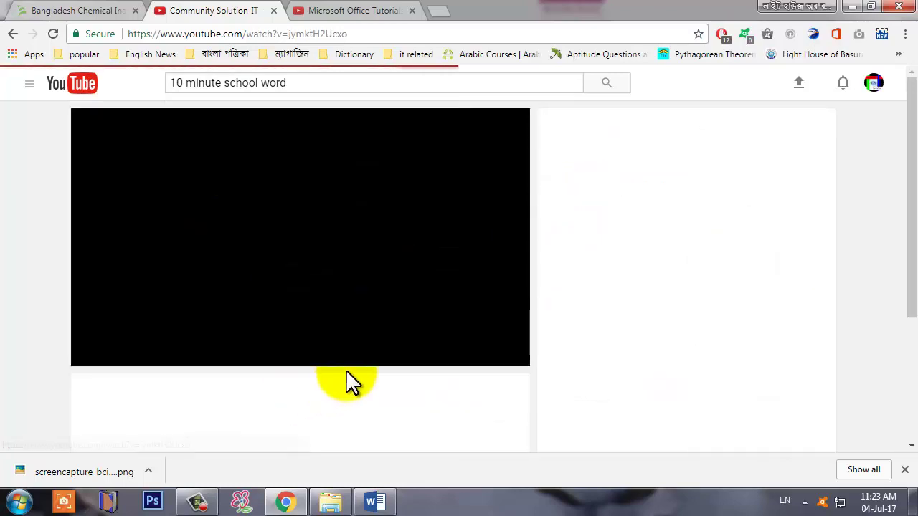
pyautogui.scroll(-3, 287, 330)
pyautogui.moveTo(59, 312)
pyautogui.mouseDown()
pyautogui.moveTo(147, 371)
pyautogui.moveTo(308, 390)
pyautogui.moveTo(503, 388)
pyautogui.mouseUp()
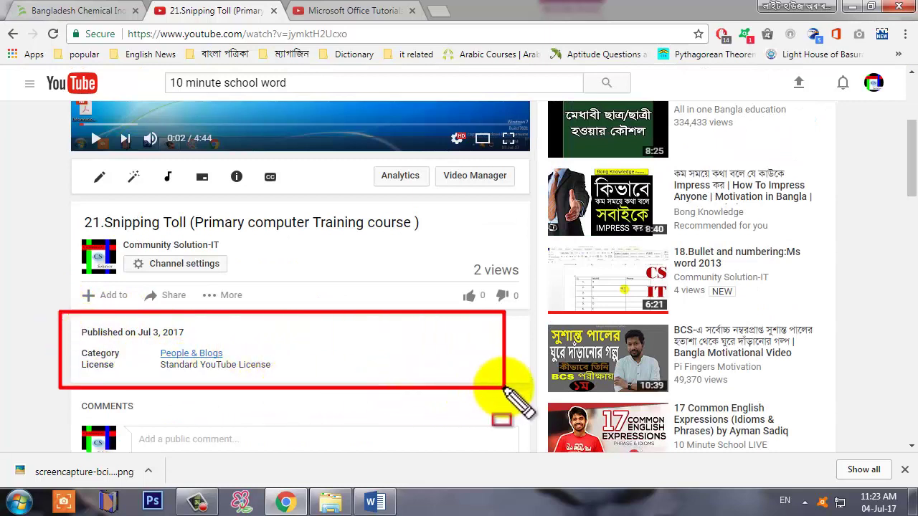